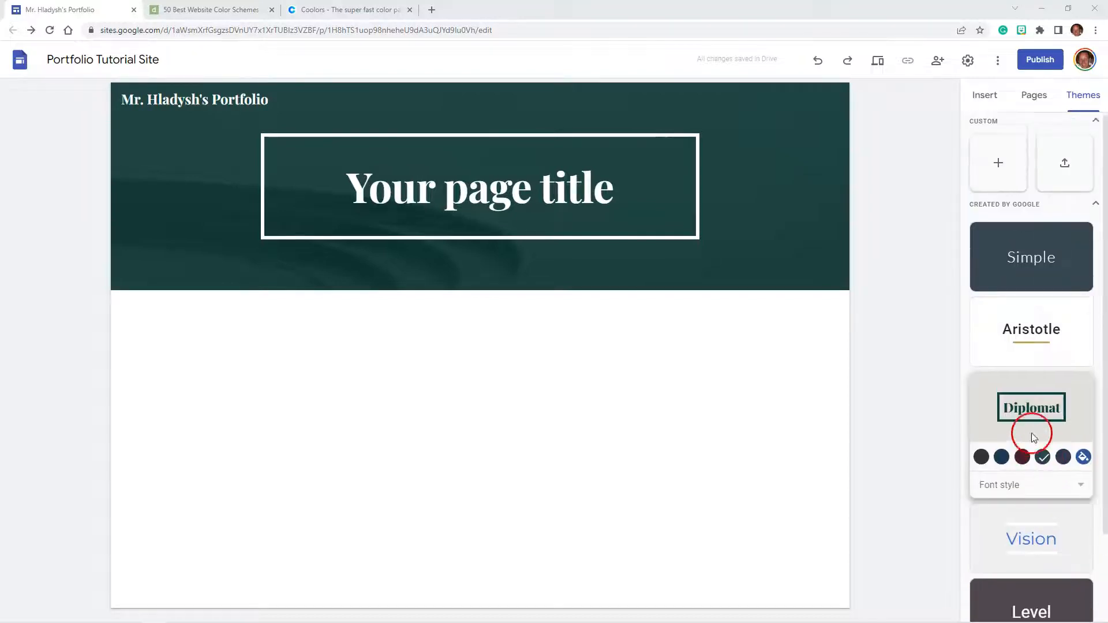
- Try the Aristotle theme on the site and return to the Diplomat theme in dark green
{"action": "left_click", "coordinate": [1033, 334]}
{"action": "left_click", "coordinate": [1046, 424]}
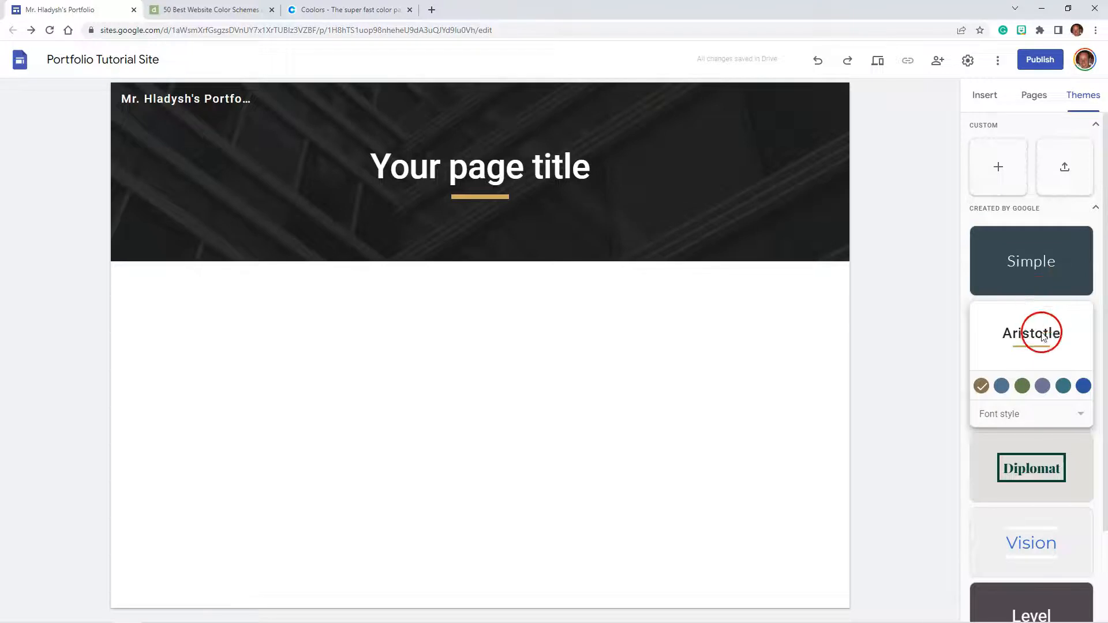
{"action": "left_click", "coordinate": [1031, 457]}
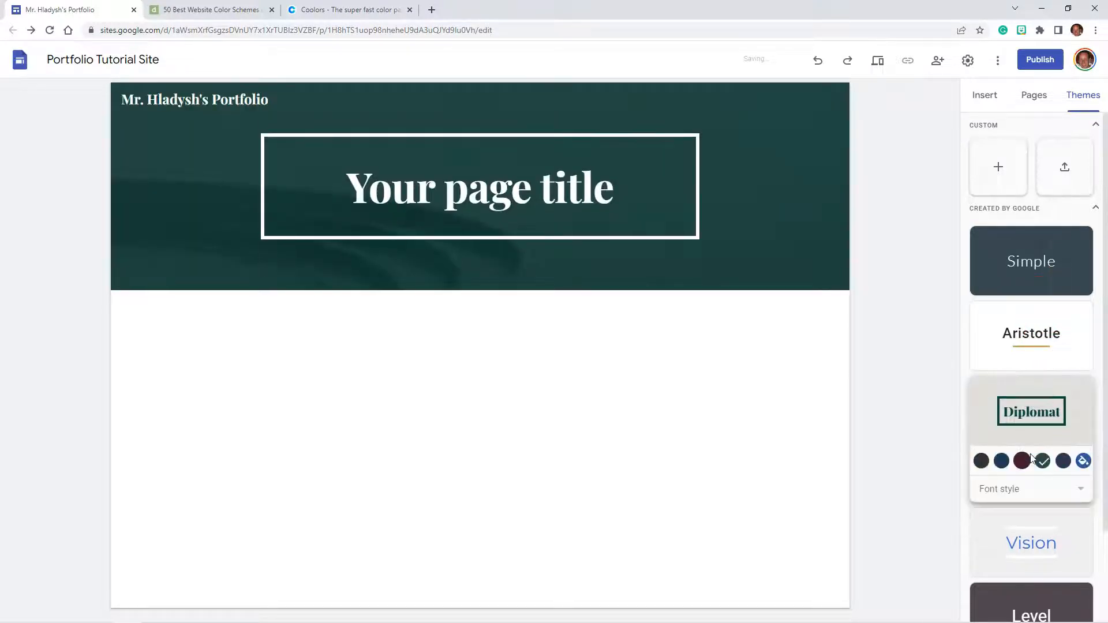
{"action": "left_click", "coordinate": [1043, 461]}
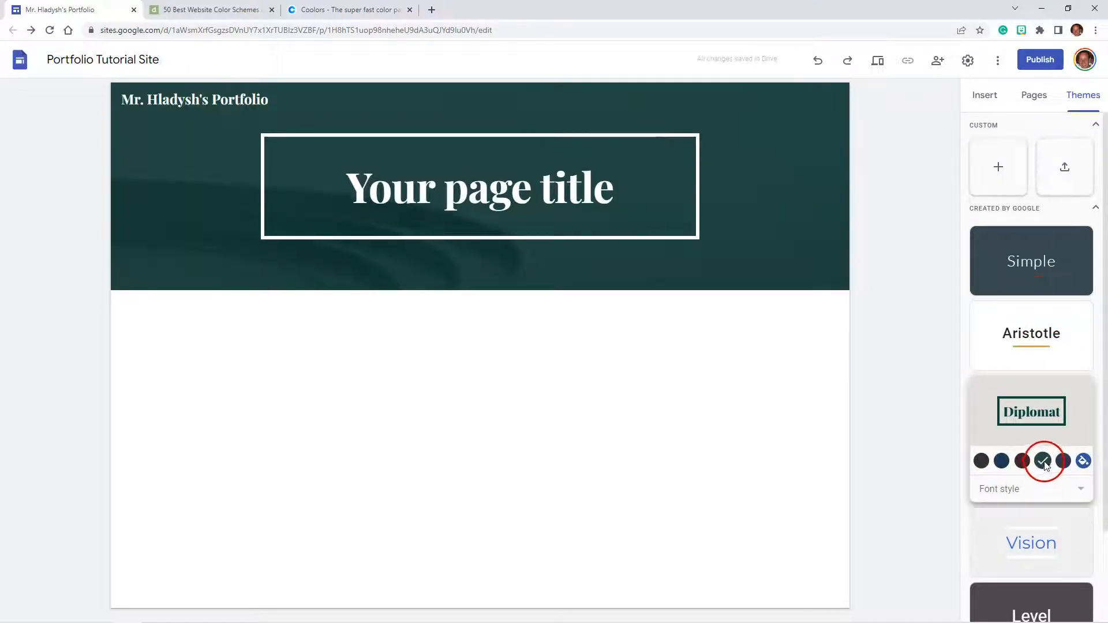
{"action": "left_click", "coordinate": [998, 170]}
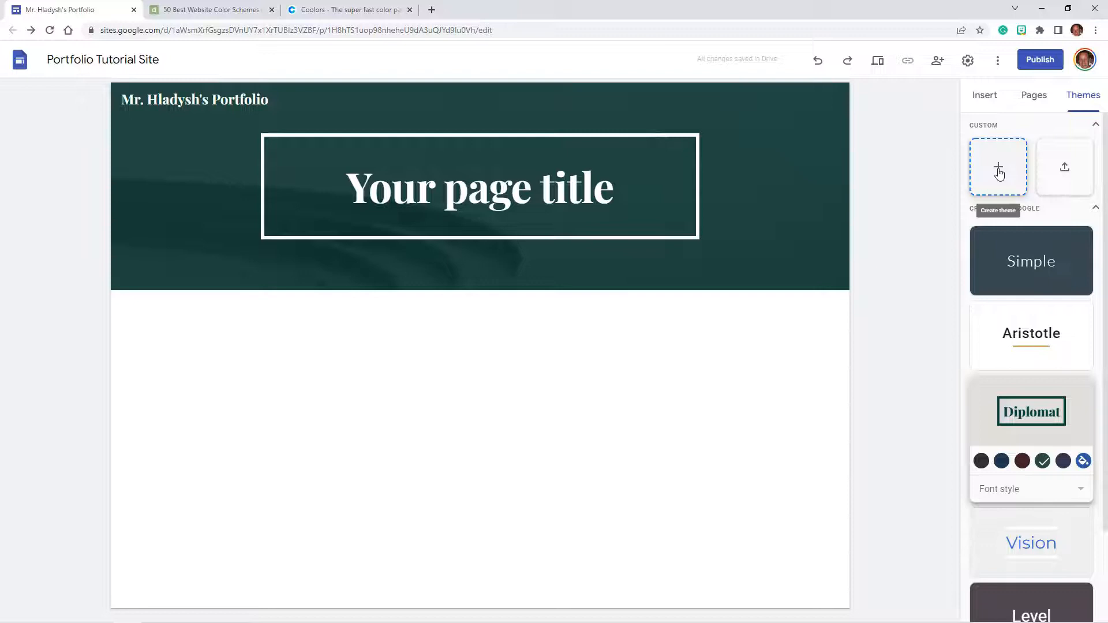
{"action": "left_click", "coordinate": [1064, 175]}
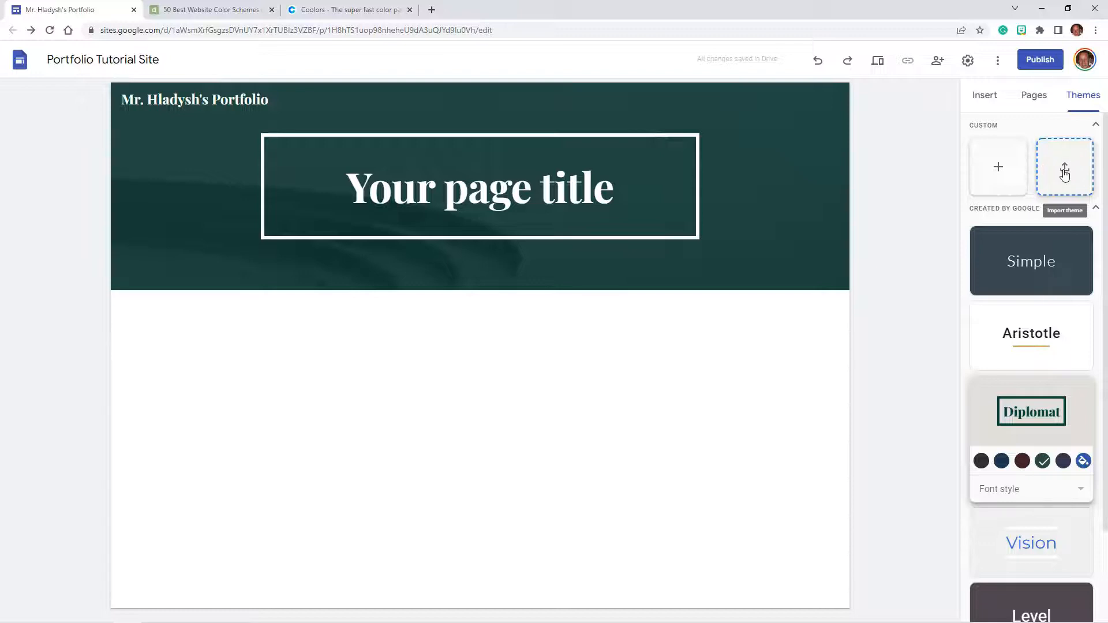
{"action": "left_click", "coordinate": [1033, 416]}
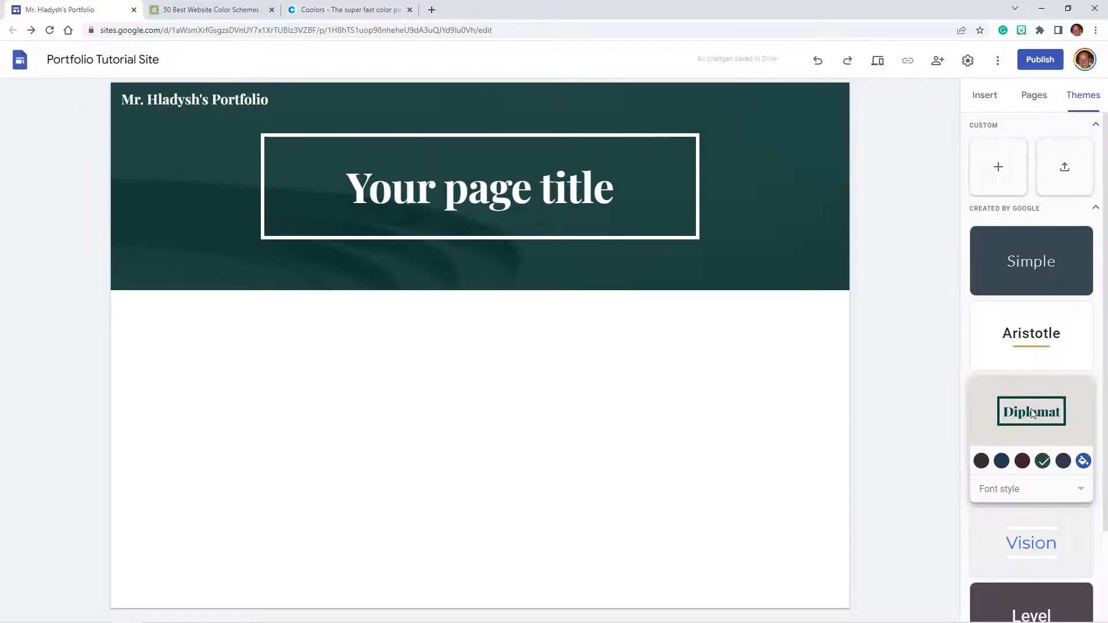
- Try the preset colours of the Diplomat theme one after another
{"action": "left_click", "coordinate": [982, 461]}
{"action": "left_click", "coordinate": [1004, 462]}
{"action": "left_click", "coordinate": [1023, 462]}
{"action": "left_click", "coordinate": [1044, 462]}
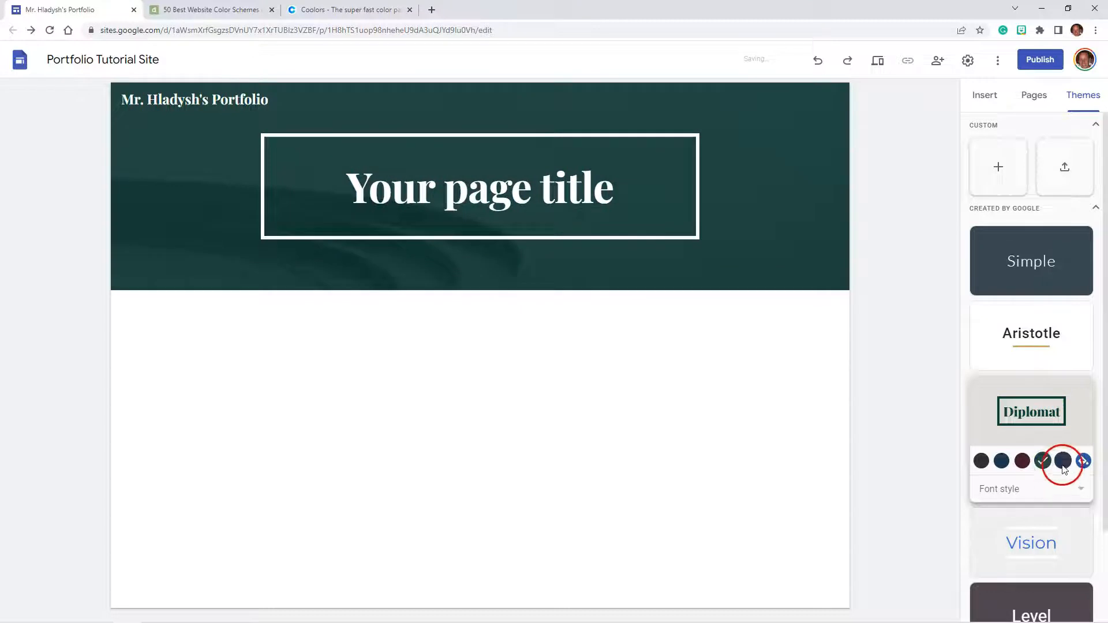
- Give the Diplomat theme a custom green colour, #66d85f
{"action": "left_click", "coordinate": [1084, 461]}
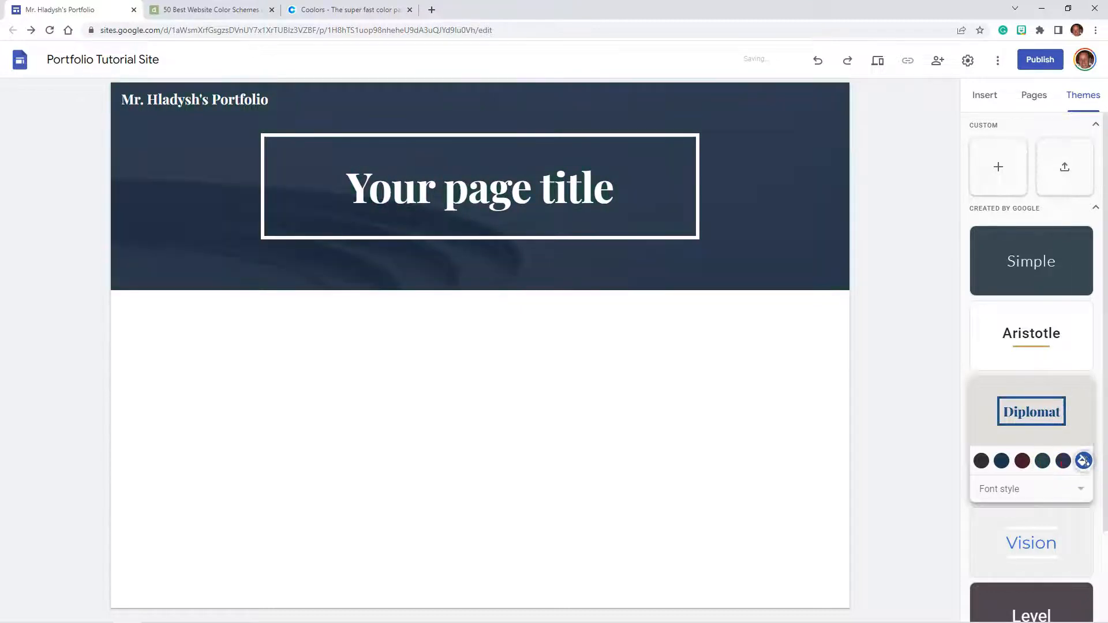
{"action": "left_click", "coordinate": [1057, 495]}
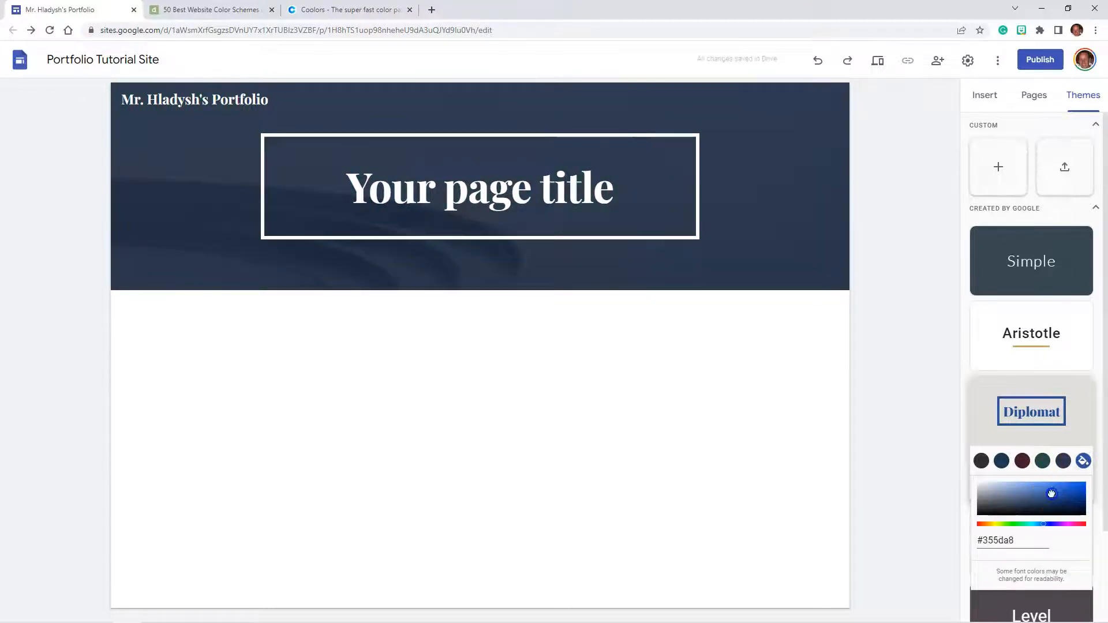
{"action": "left_click_drag", "start_coordinate": [1044, 524], "coordinate": [1039, 488]}
{"action": "left_click", "coordinate": [1033, 507]}
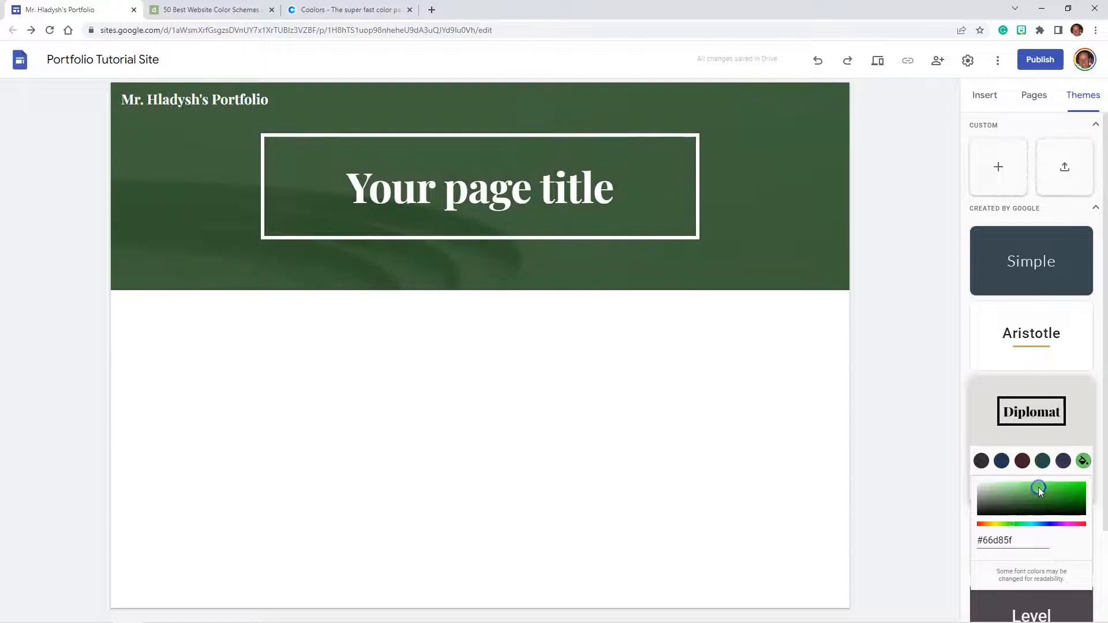
{"action": "left_click", "coordinate": [928, 428]}
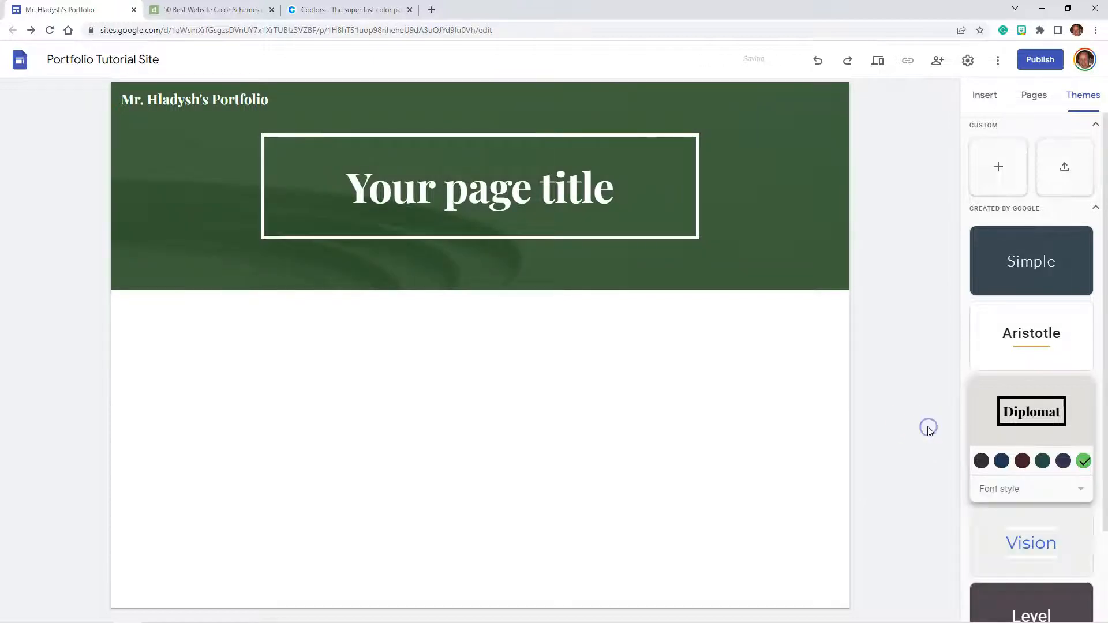
- Try the Aristotle and Vision themes and return to the Diplomat theme with the custom green
{"action": "mouse_move", "coordinate": [718, 271]}
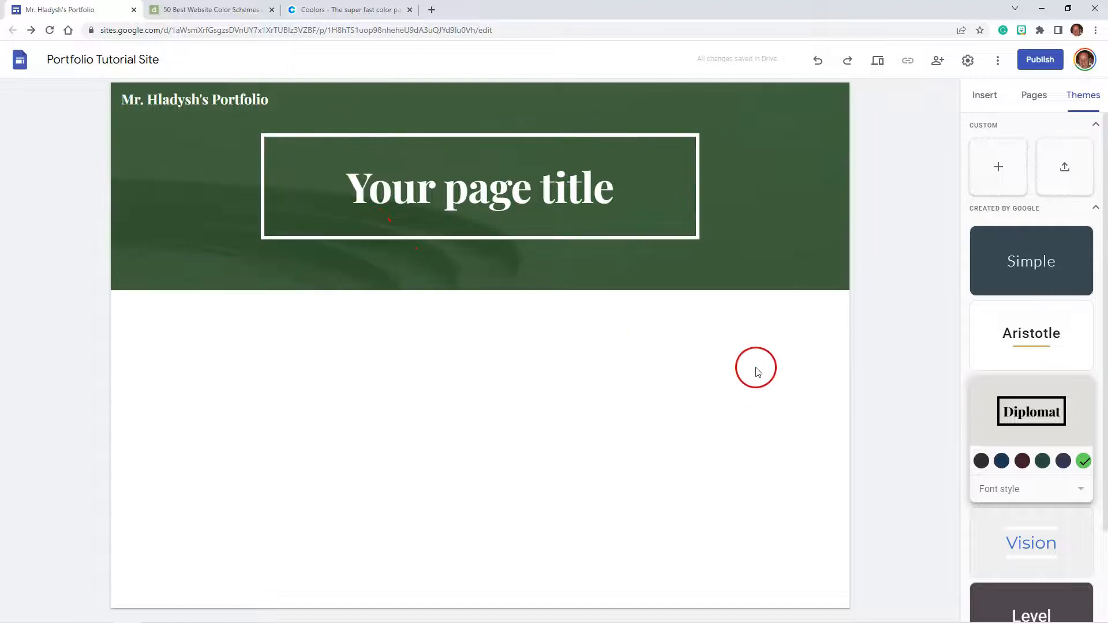
{"action": "left_click", "coordinate": [1034, 339]}
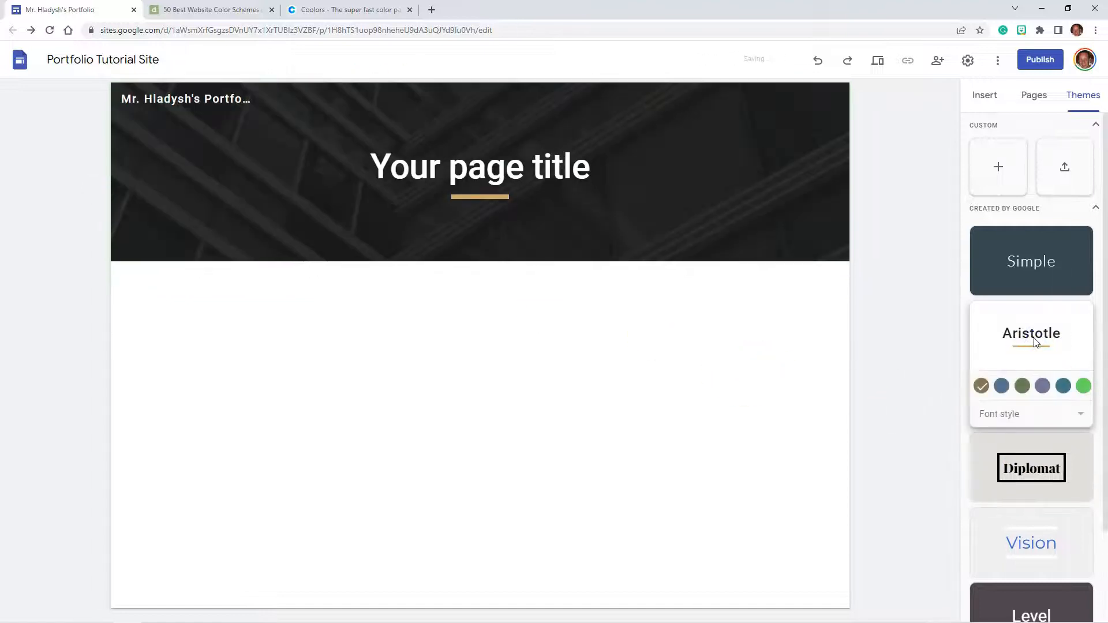
{"action": "left_click", "coordinate": [1026, 507]}
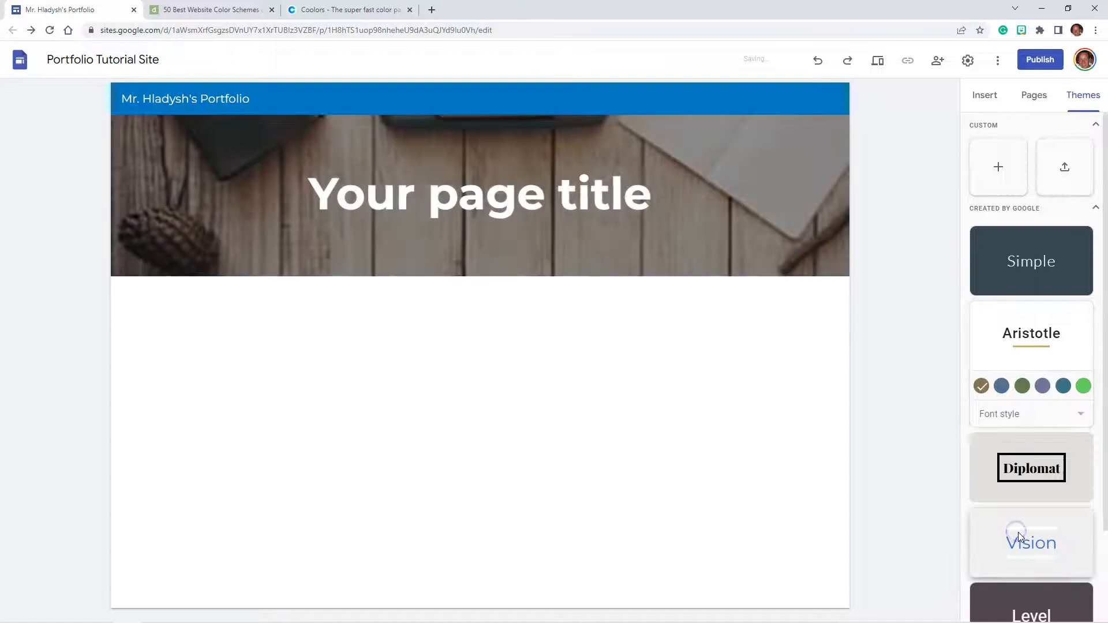
{"action": "left_click", "coordinate": [1017, 523]}
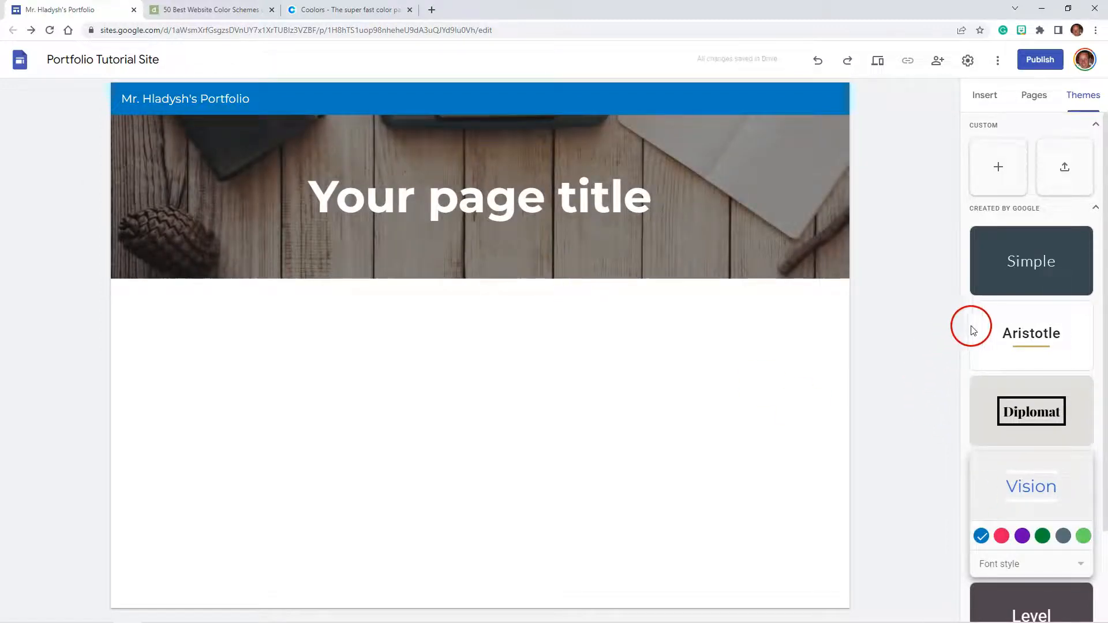
{"action": "left_click", "coordinate": [1014, 414]}
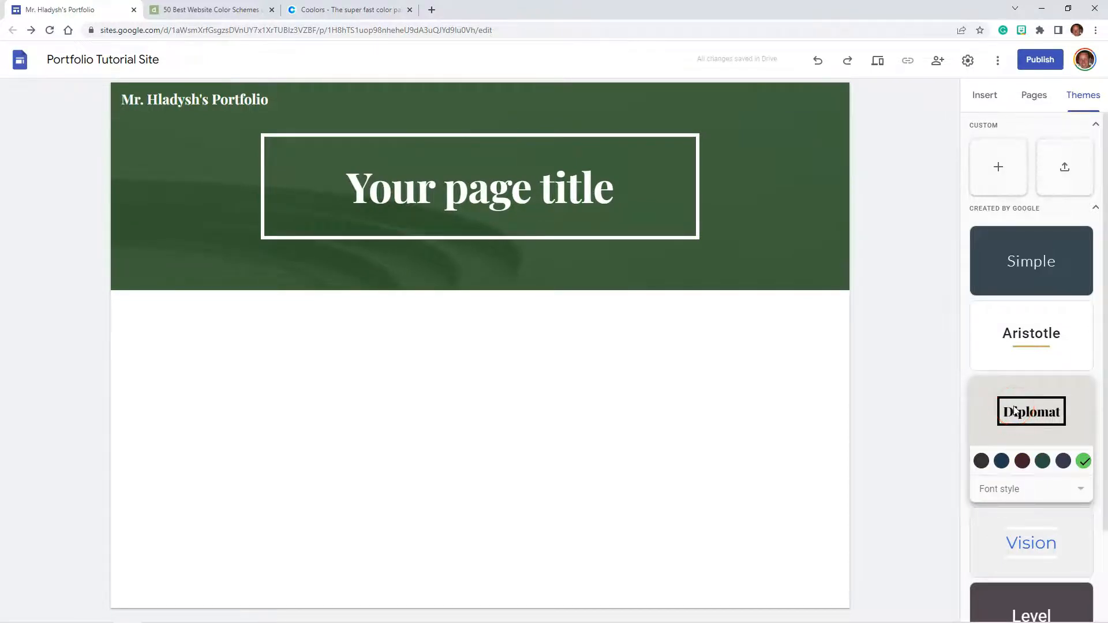
{"action": "left_click", "coordinate": [1015, 406]}
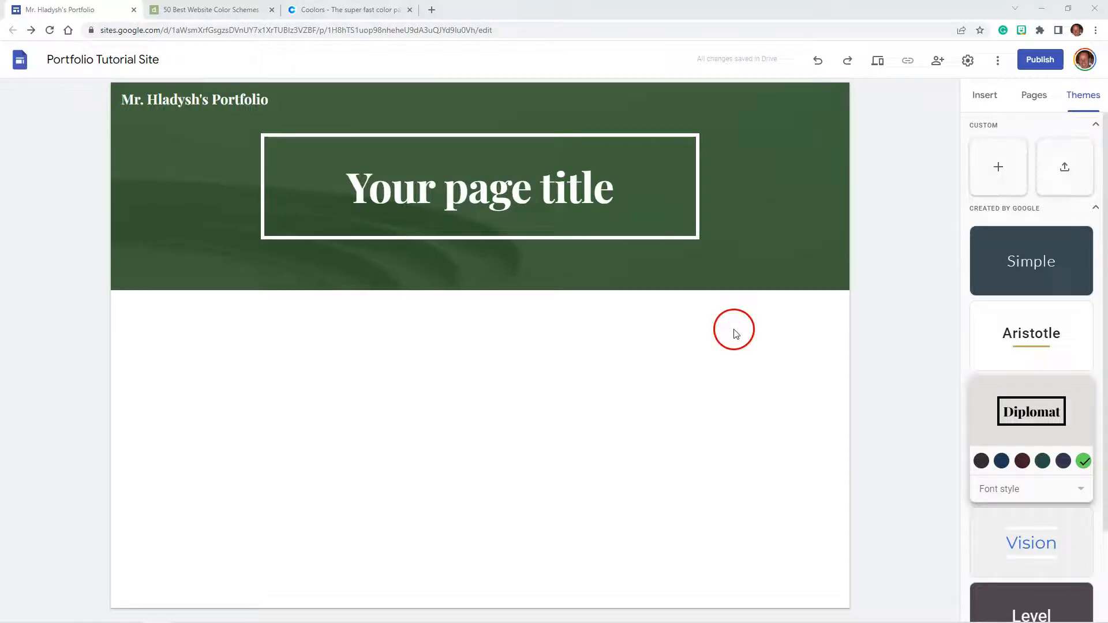
- Replace the placeholder page title in the header with "TECH DESIGN PORTFOLIO"
{"action": "left_click_drag", "start_coordinate": [612, 192], "coordinate": [349, 198]}
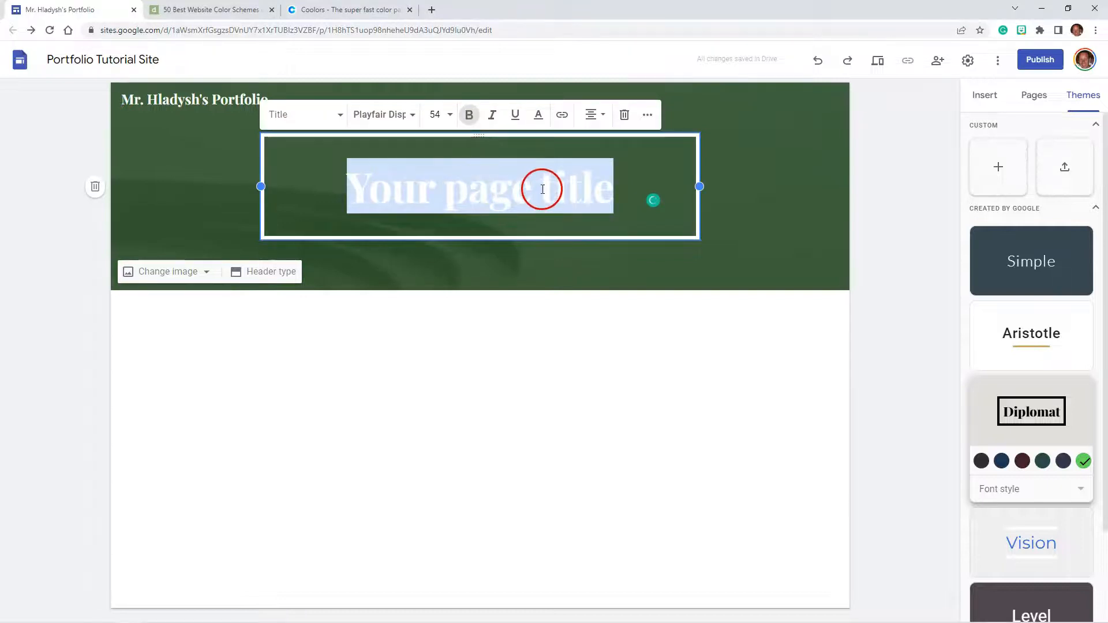
{"action": "type", "text": "TECH DESIGN PORTFOLIO"}
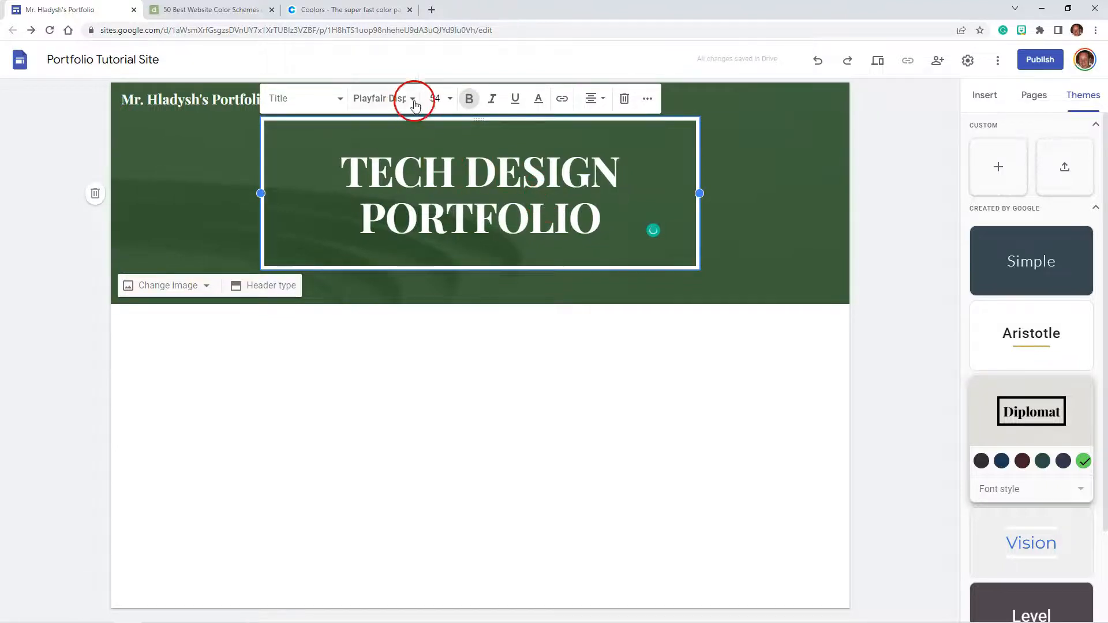
- Try font size 24 for the page title and view the available fonts and text colours
{"action": "left_click", "coordinate": [435, 99]}
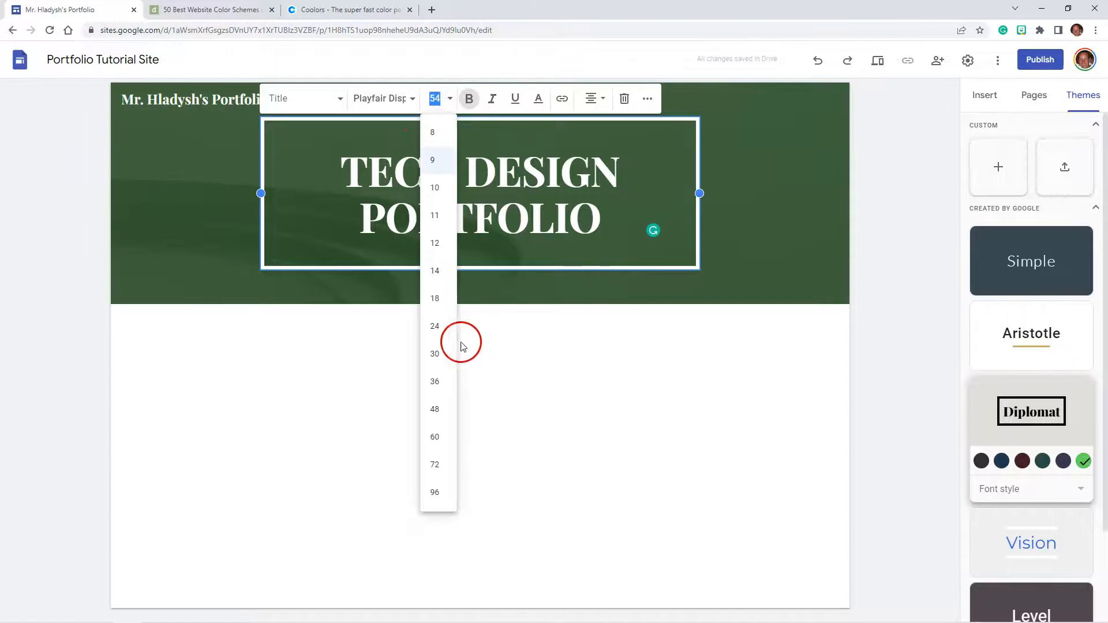
{"action": "left_click", "coordinate": [437, 325]}
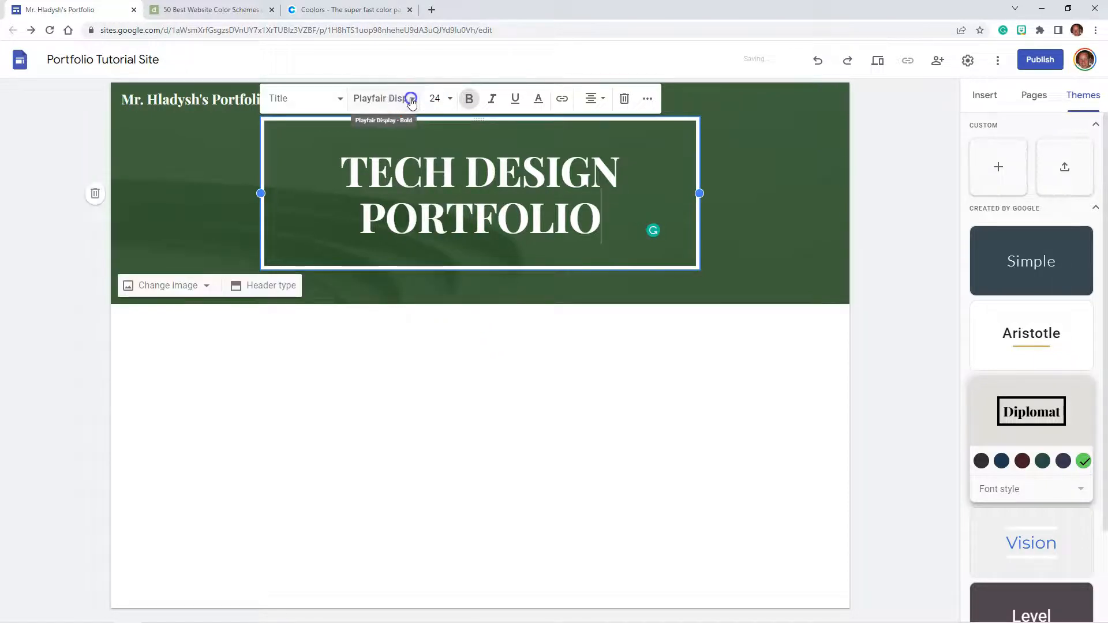
{"action": "left_click", "coordinate": [406, 101]}
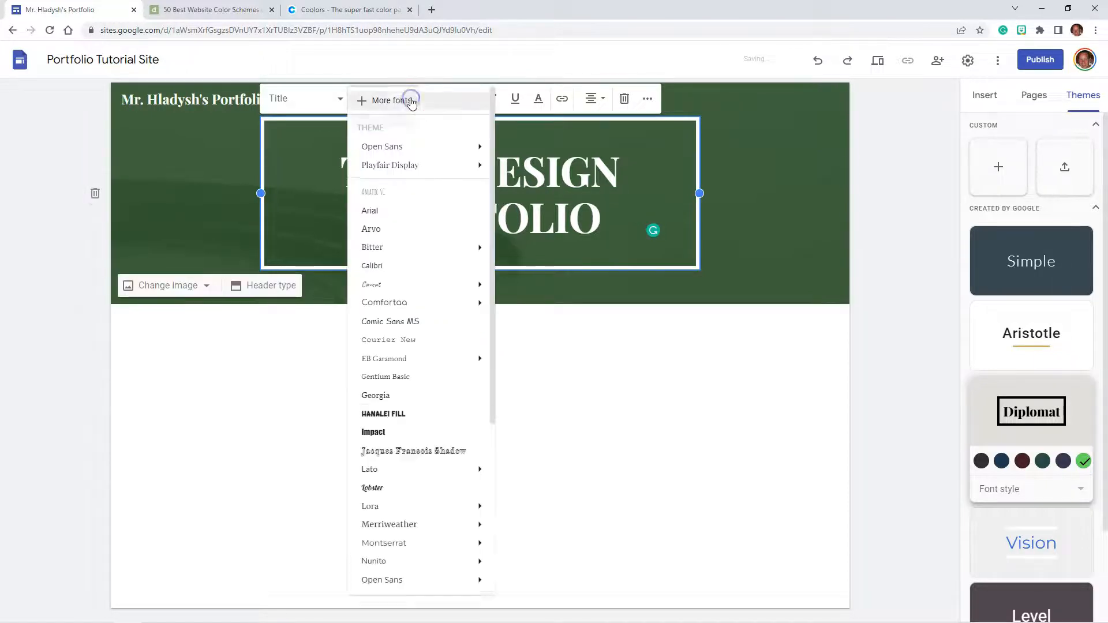
{"action": "left_click", "coordinate": [510, 107]}
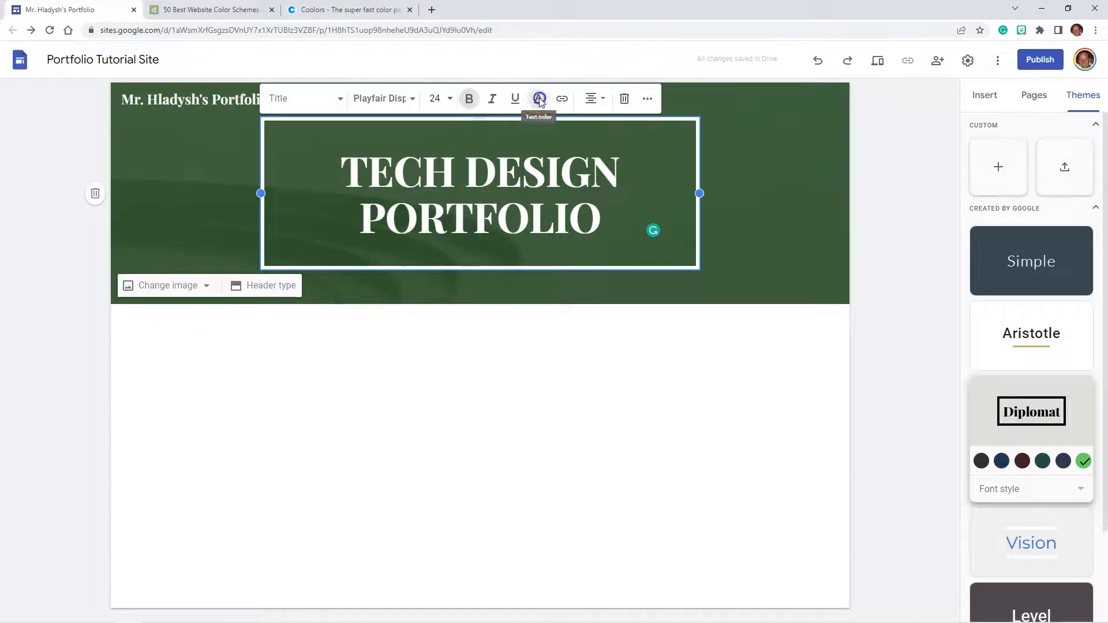
{"action": "left_click", "coordinate": [540, 100]}
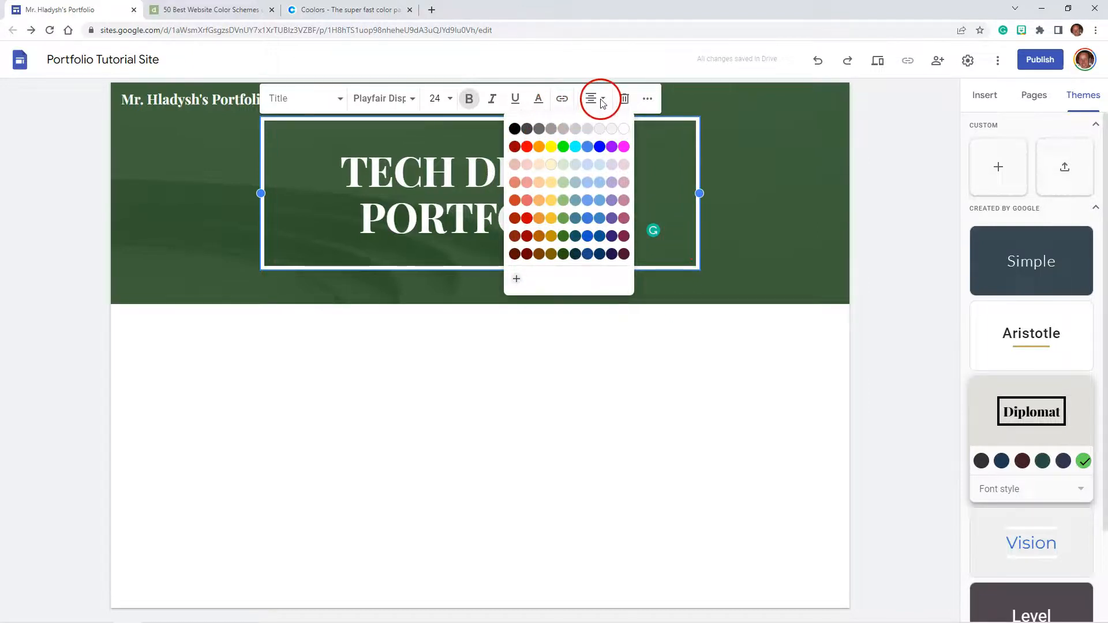
- Widen the title box on both sides so that the page title fits on one line
{"action": "left_click", "coordinate": [698, 194]}
{"action": "left_click_drag", "start_coordinate": [697, 195], "coordinate": [782, 198]}
{"action": "left_click_drag", "start_coordinate": [259, 193], "coordinate": [147, 186]}
{"action": "left_click_drag", "start_coordinate": [741, 186], "coordinate": [742, 185]}
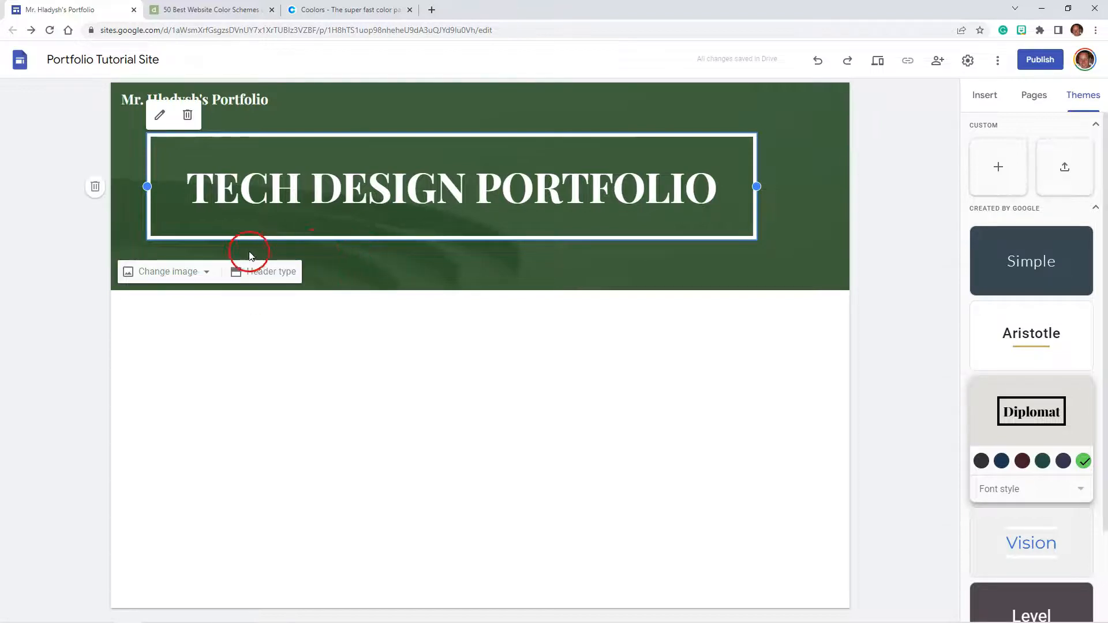
- Try the Cover, Large banner and Title only header types and return the header to Banner
{"action": "left_click", "coordinate": [259, 277]}
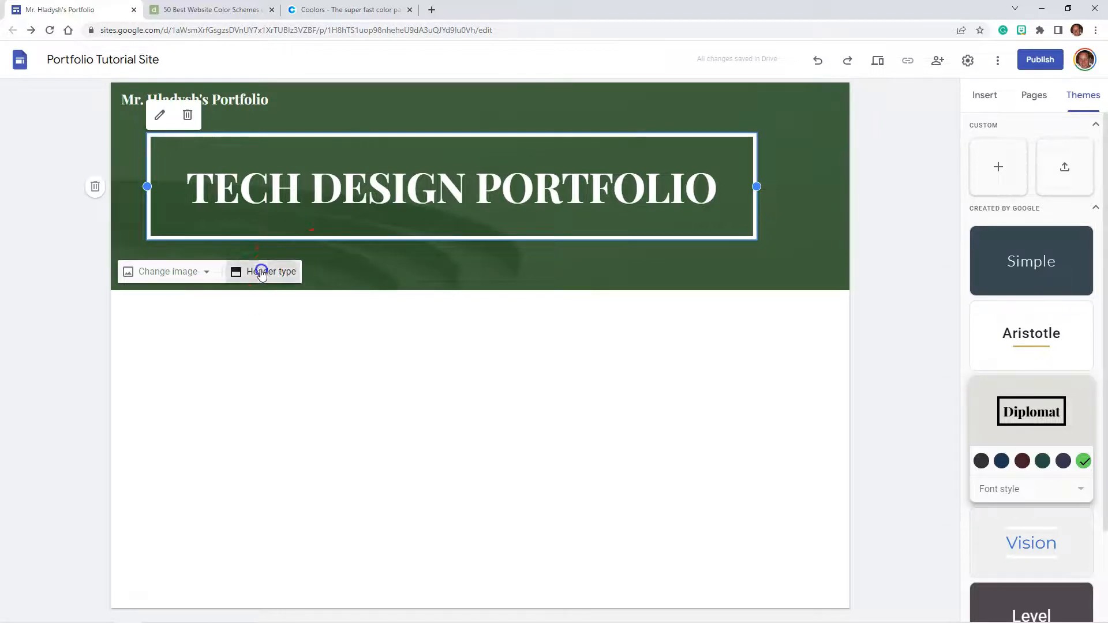
{"action": "left_click", "coordinate": [170, 265]}
{"action": "scroll", "coordinate": [523, 346], "scroll_direction": "down", "scroll_amount": 2}
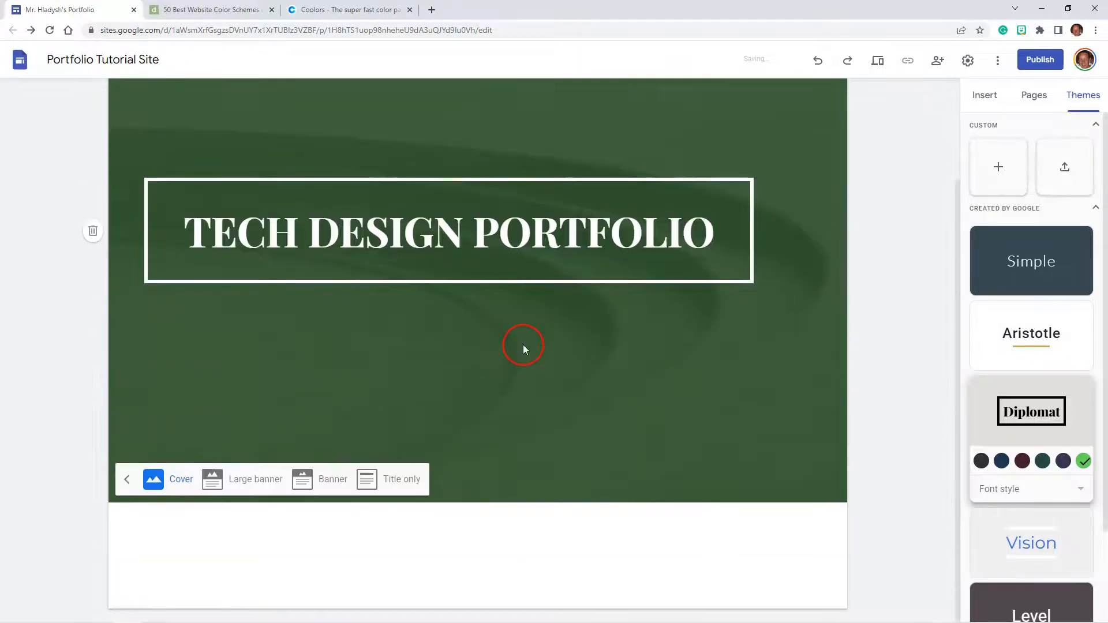
{"action": "scroll", "coordinate": [396, 339], "scroll_direction": "up", "scroll_amount": 2}
{"action": "left_click", "coordinate": [265, 577]}
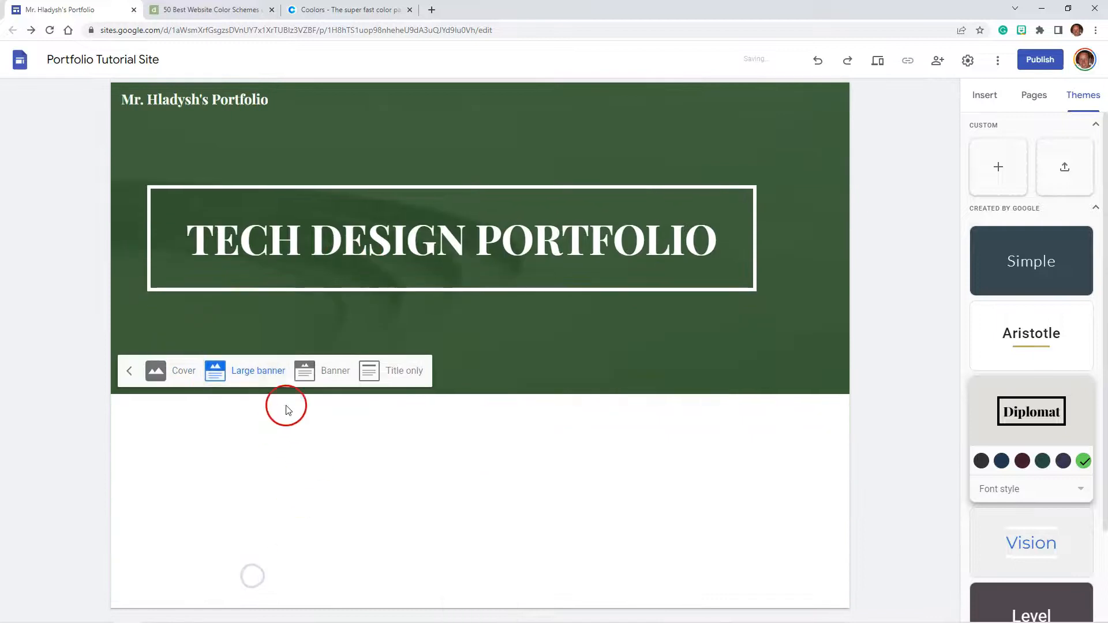
{"action": "left_click", "coordinate": [333, 372]}
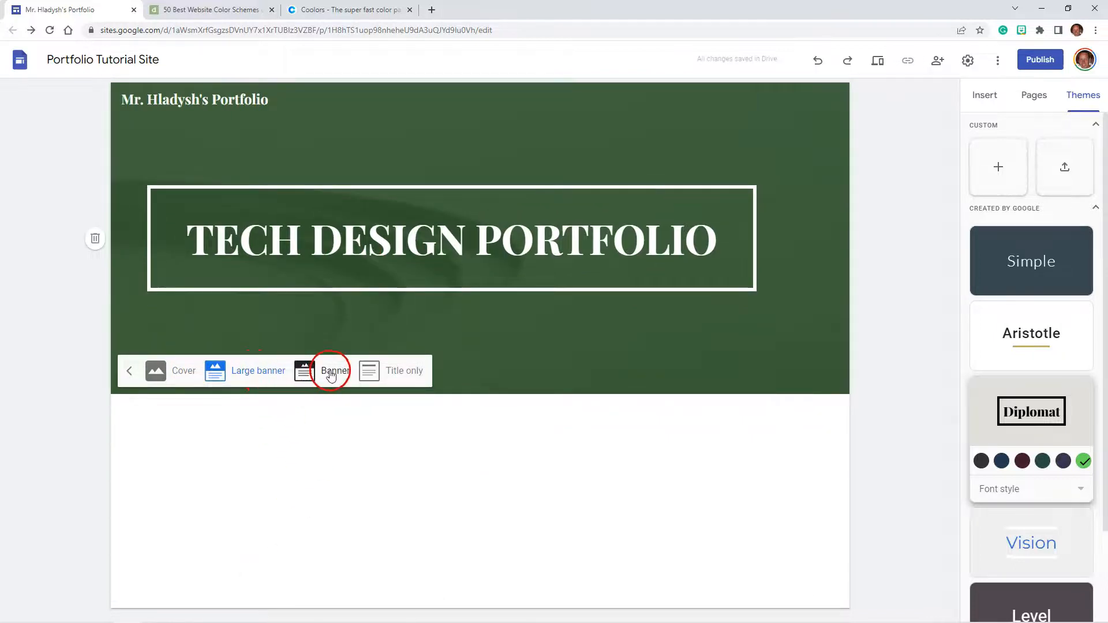
{"action": "left_click", "coordinate": [387, 276]}
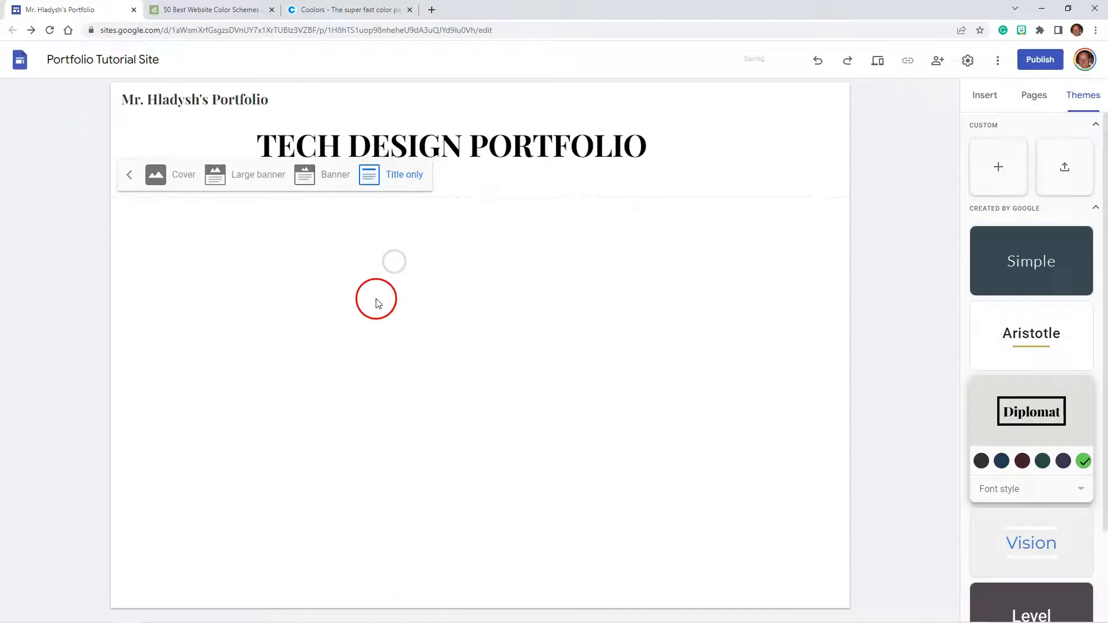
{"action": "left_click", "coordinate": [325, 175]}
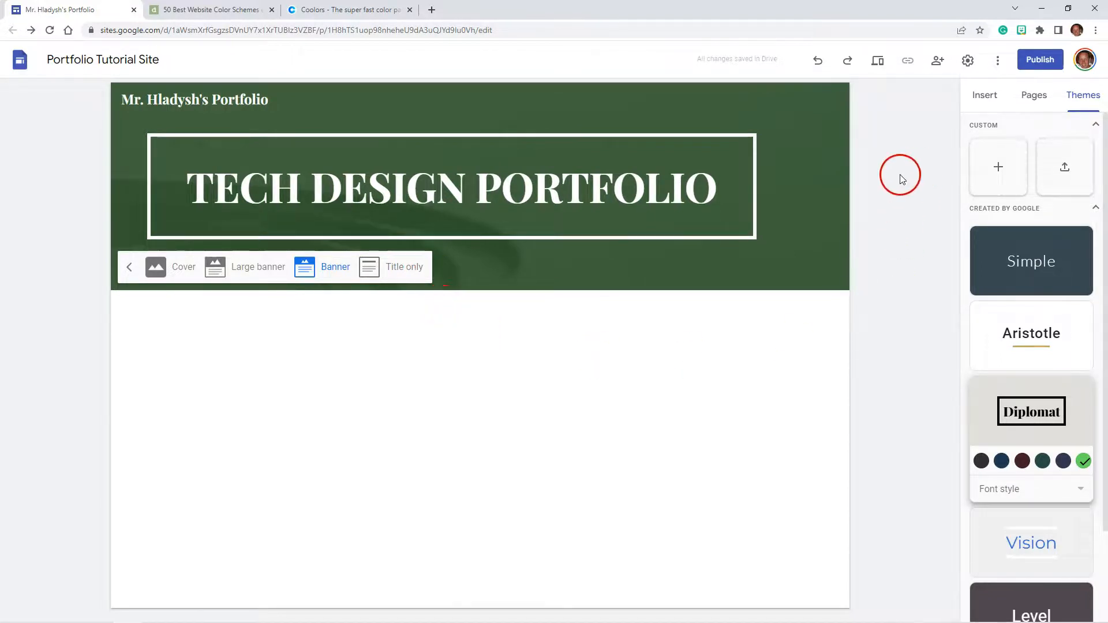
- Preview the site at phone, tablet and large screen sizes and return to the editor
{"action": "left_click", "coordinate": [879, 63]}
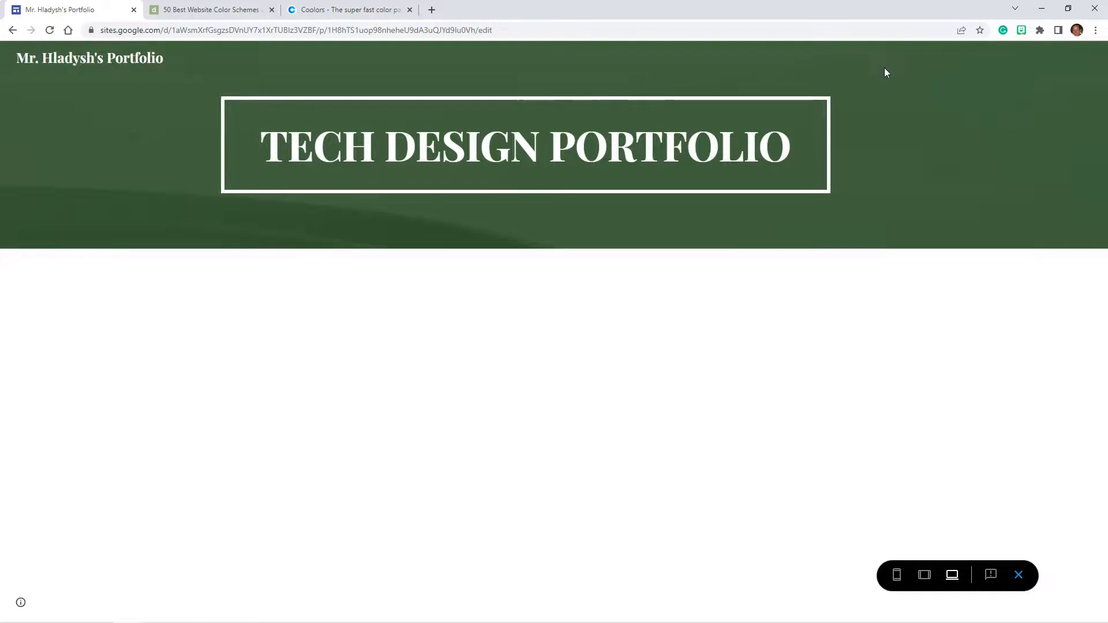
{"action": "left_click", "coordinate": [898, 576]}
{"action": "left_click", "coordinate": [927, 577]}
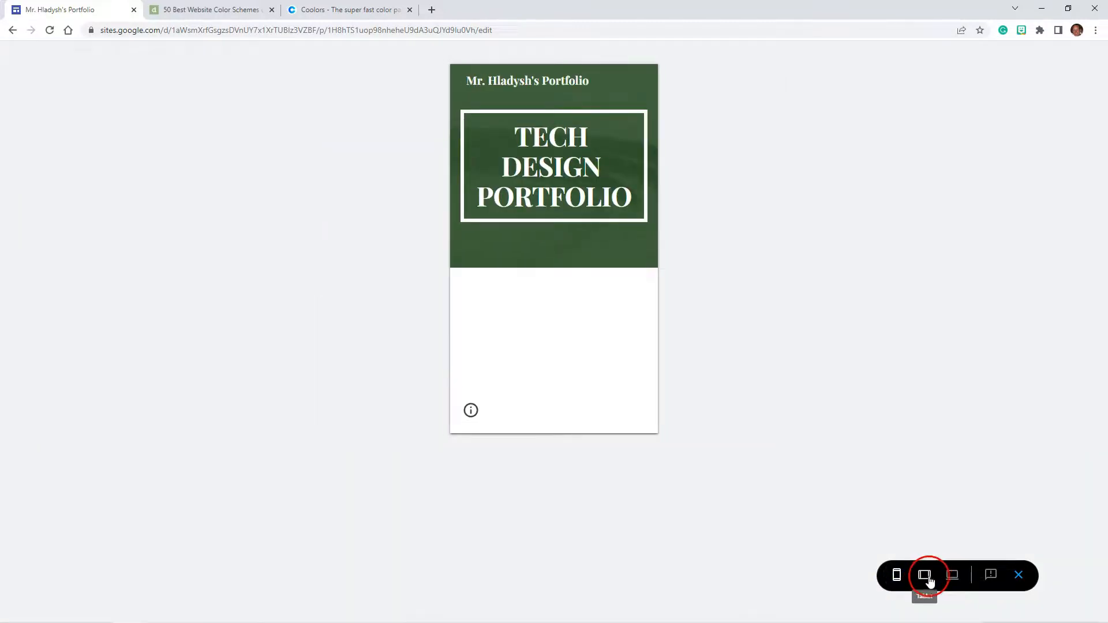
{"action": "left_click", "coordinate": [953, 578]}
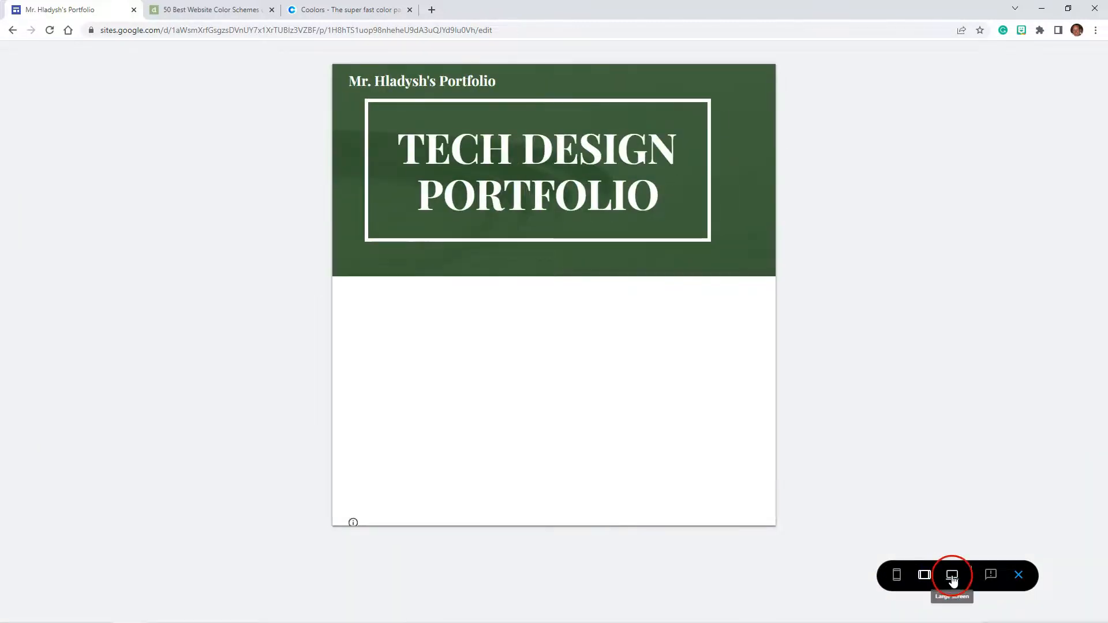
{"action": "left_click", "coordinate": [954, 576]}
{"action": "left_click", "coordinate": [1019, 576]}
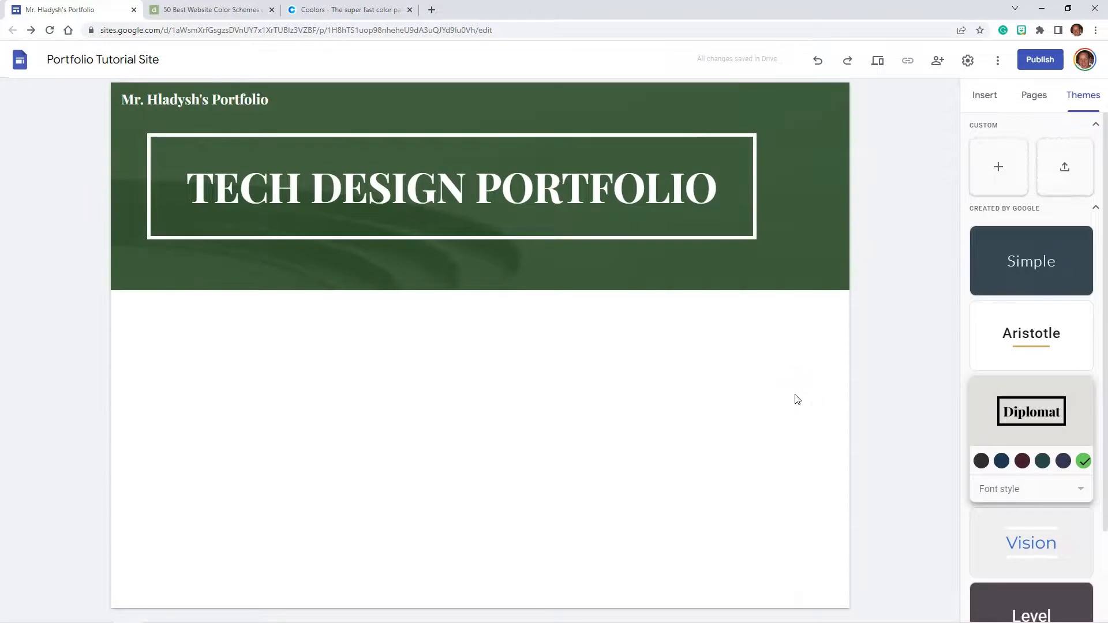
- Widen the title box towards the right so that the page title sits centred in the header
{"action": "left_click", "coordinate": [712, 181]}
{"action": "left_click", "coordinate": [754, 179]}
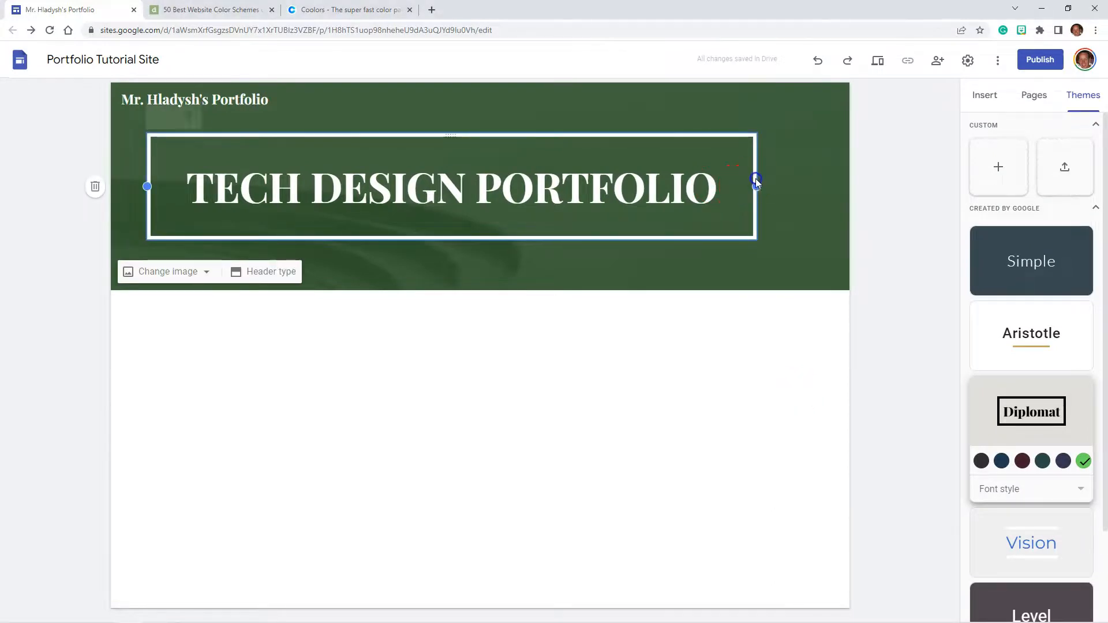
{"action": "left_click_drag", "start_coordinate": [756, 181], "coordinate": [814, 181]}
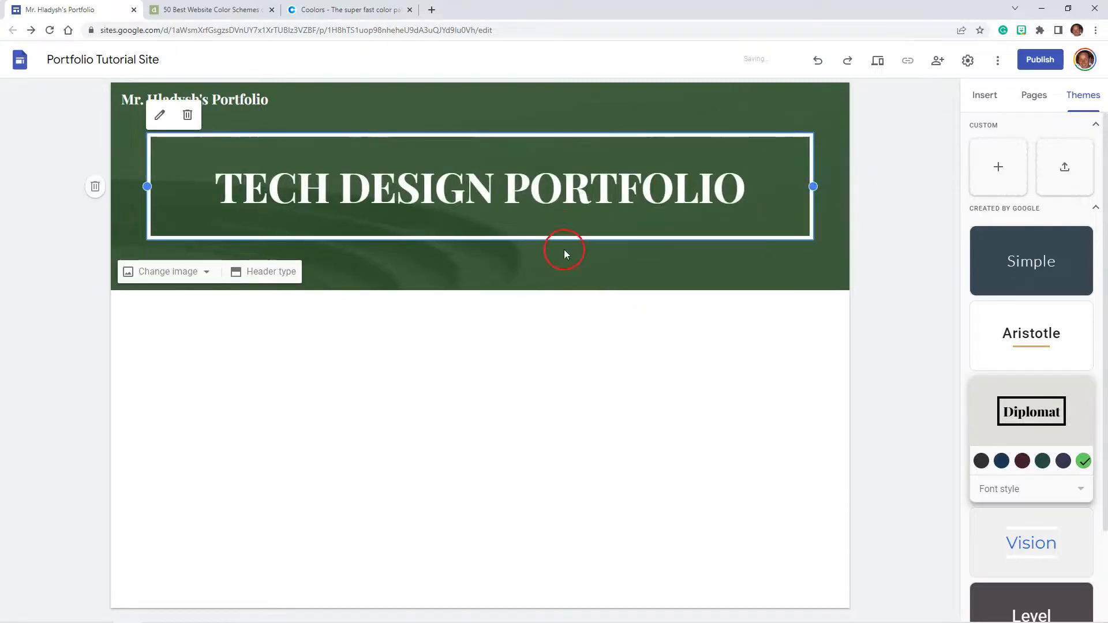
{"action": "mouse_move", "coordinate": [814, 185]}
{"action": "left_mouse_down"}
{"action": "mouse_move", "coordinate": [767, 186]}
{"action": "mouse_move", "coordinate": [816, 182]}
{"action": "left_mouse_up"}
{"action": "left_click", "coordinate": [572, 317]}
{"action": "left_click", "coordinate": [539, 218]}
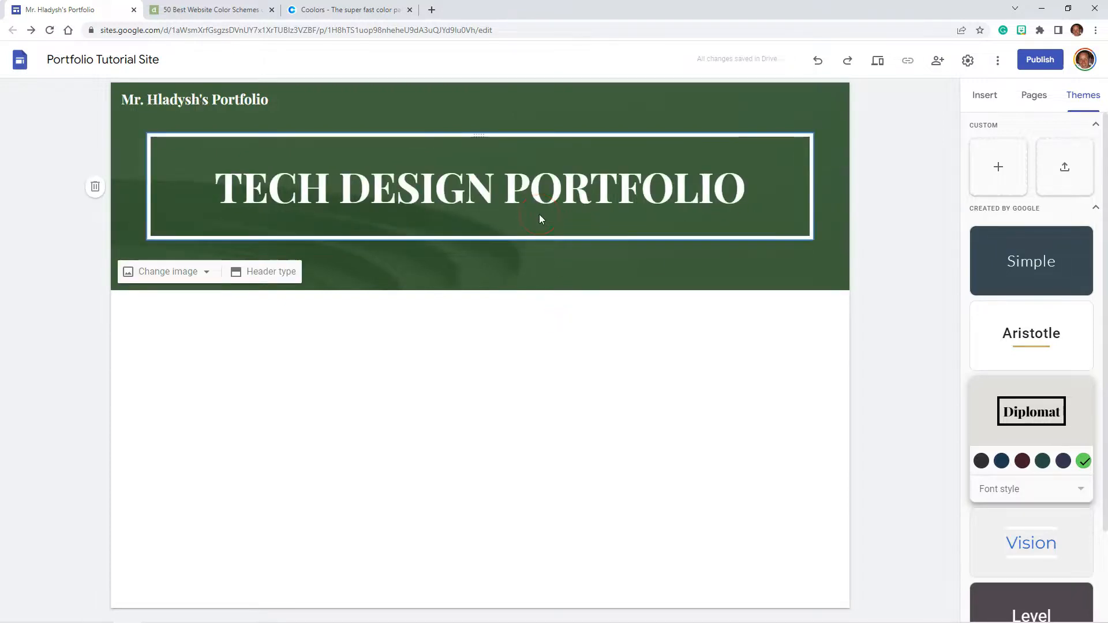
- Look through the gallery, search and Google Drive image sources and try the grey diagonal-panel gallery image as the header background
{"action": "left_click", "coordinate": [190, 273]}
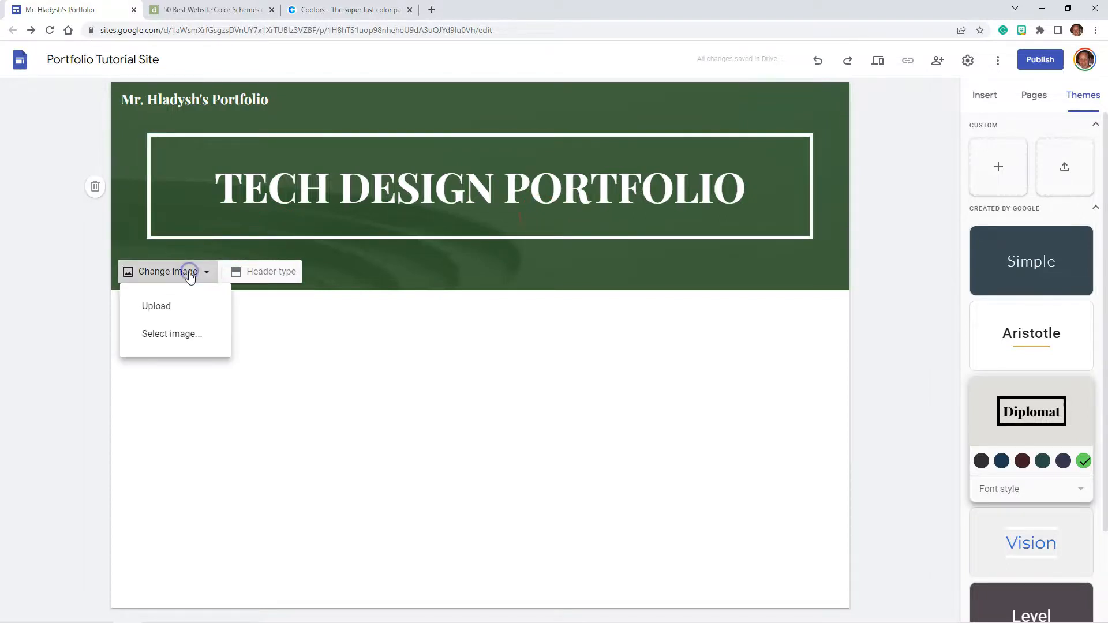
{"action": "left_click", "coordinate": [171, 336]}
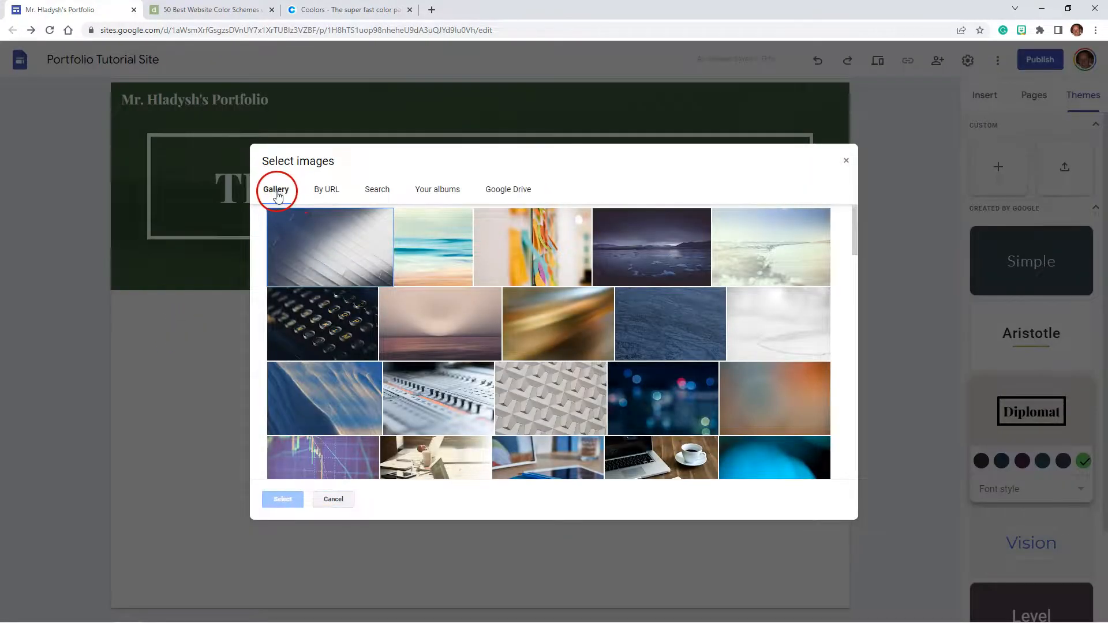
{"action": "scroll", "coordinate": [440, 312], "scroll_direction": "down", "scroll_amount": 10}
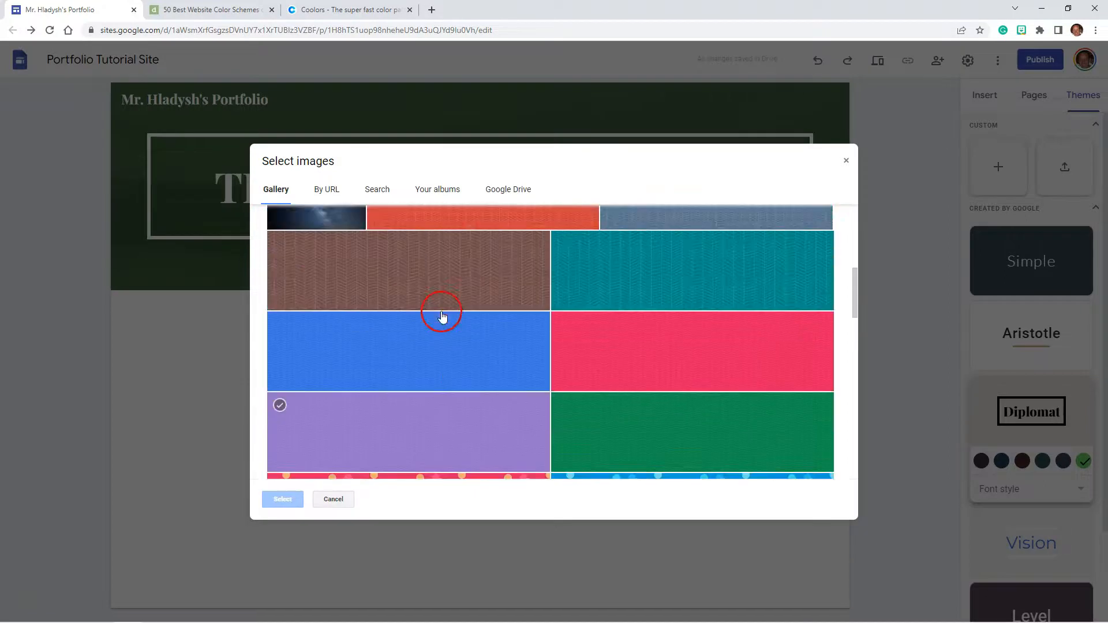
{"action": "scroll", "coordinate": [404, 283], "scroll_direction": "up", "scroll_amount": 10}
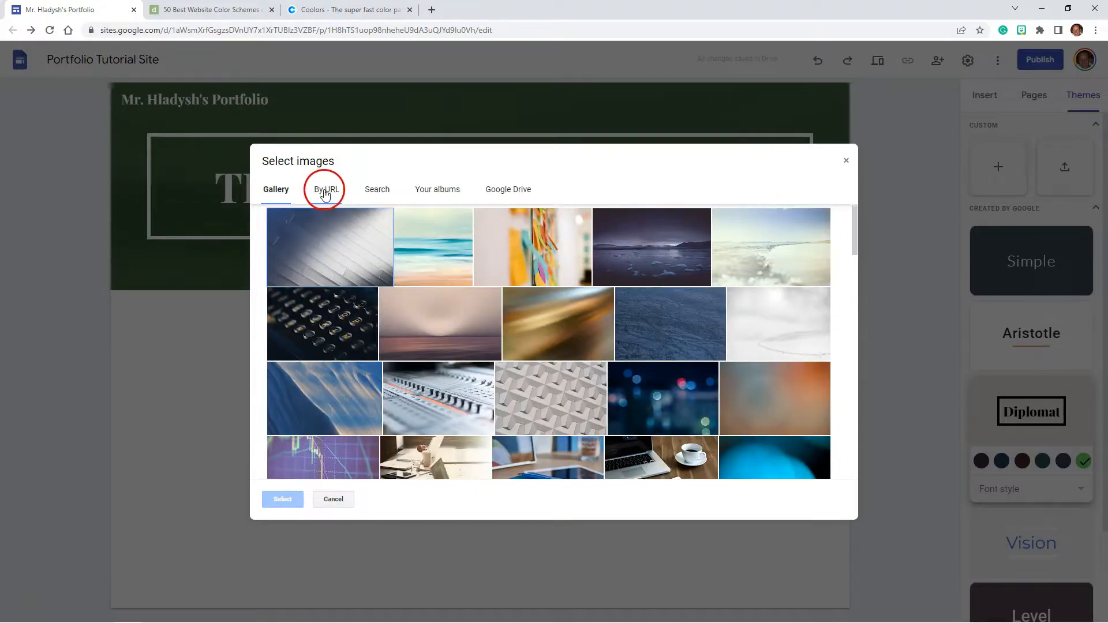
{"action": "left_click", "coordinate": [374, 190]}
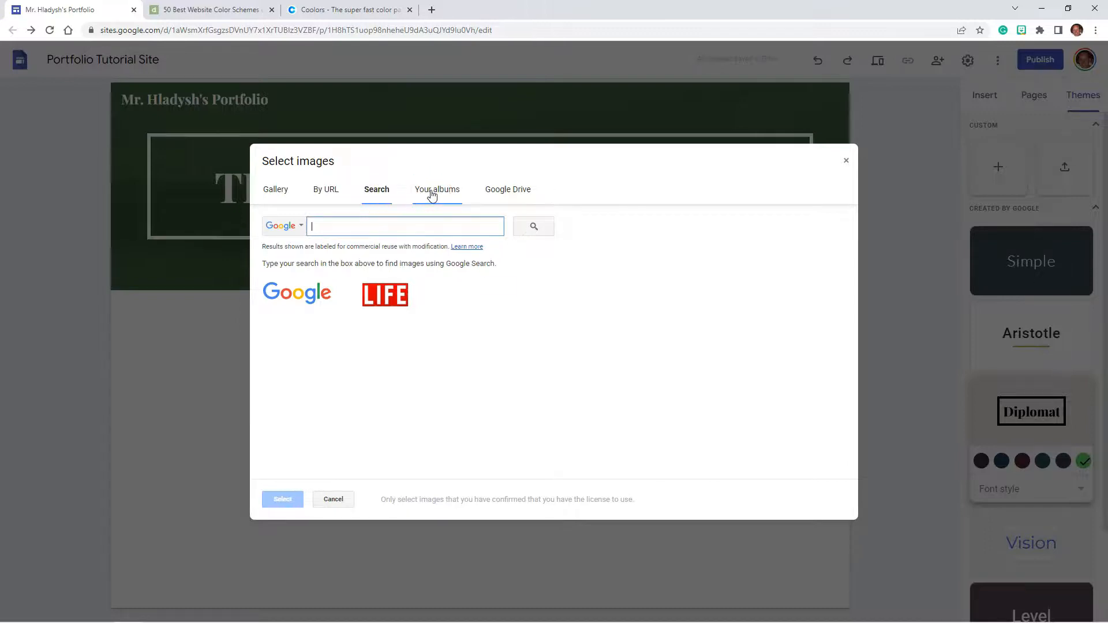
{"action": "left_click", "coordinate": [519, 195]}
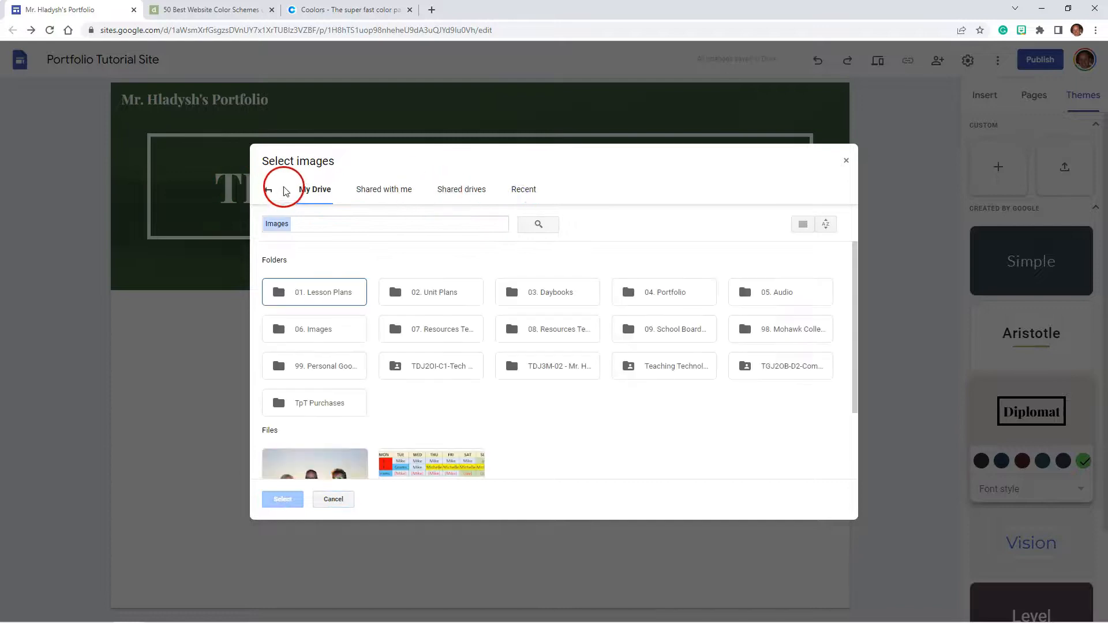
{"action": "left_click", "coordinate": [268, 194]}
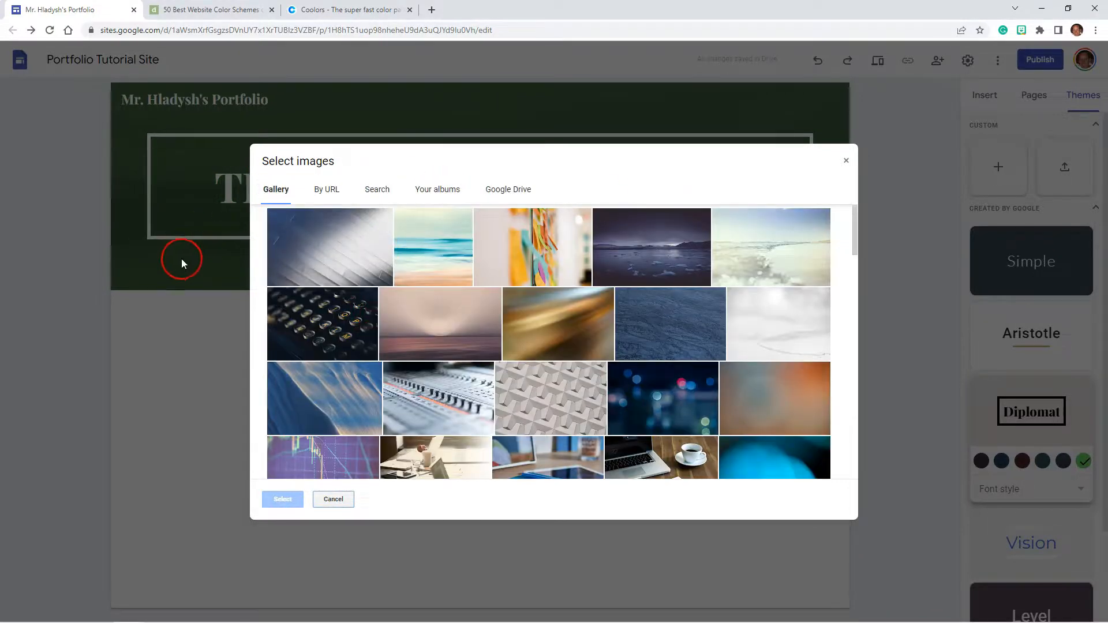
{"action": "left_click", "coordinate": [328, 241]}
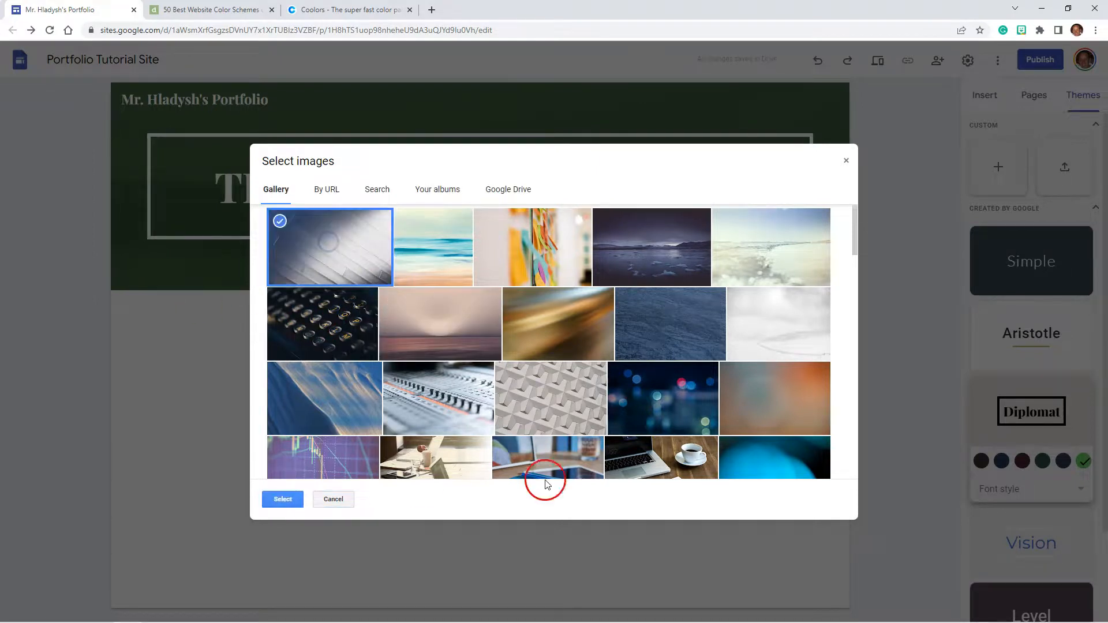
{"action": "left_click", "coordinate": [283, 499]}
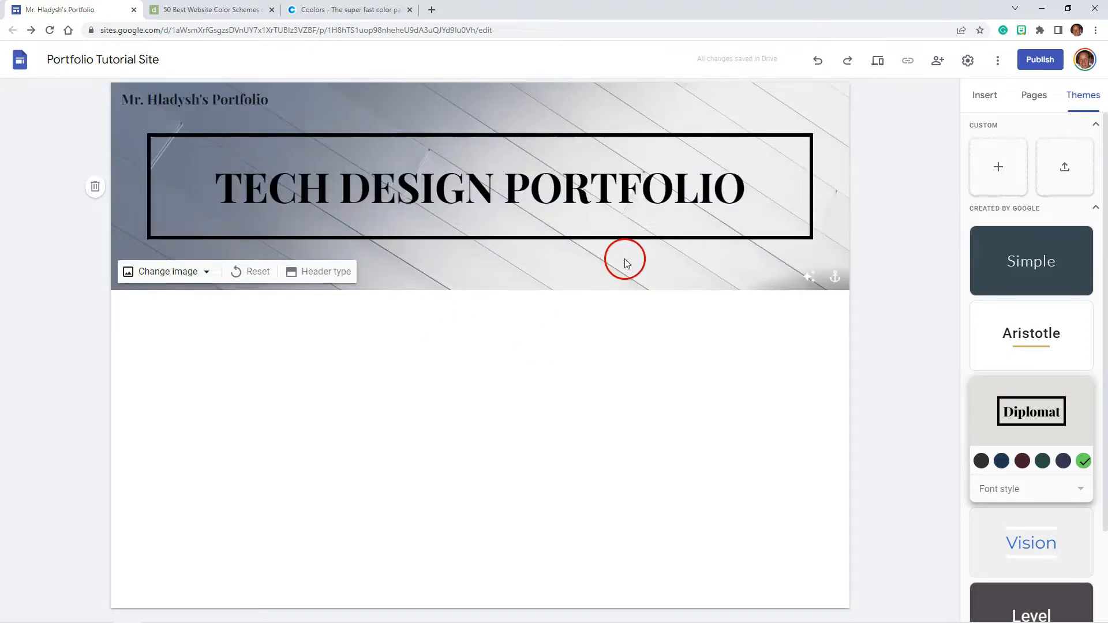
- Replace the header background with the gallery image of a dark icy sea with mountains
{"action": "left_click", "coordinate": [171, 274]}
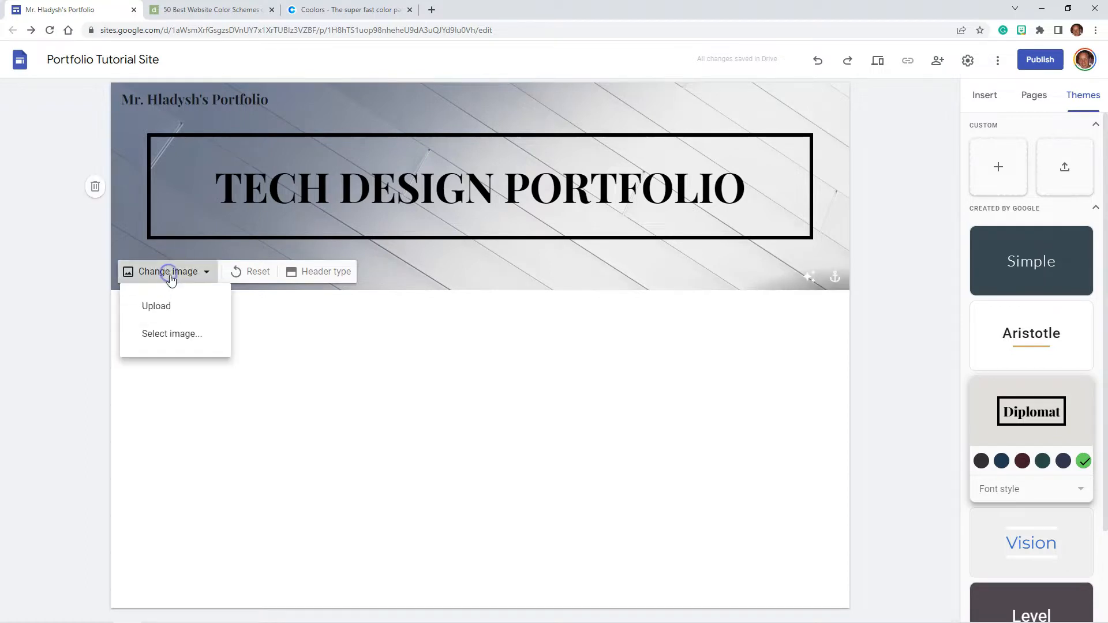
{"action": "left_click", "coordinate": [167, 330]}
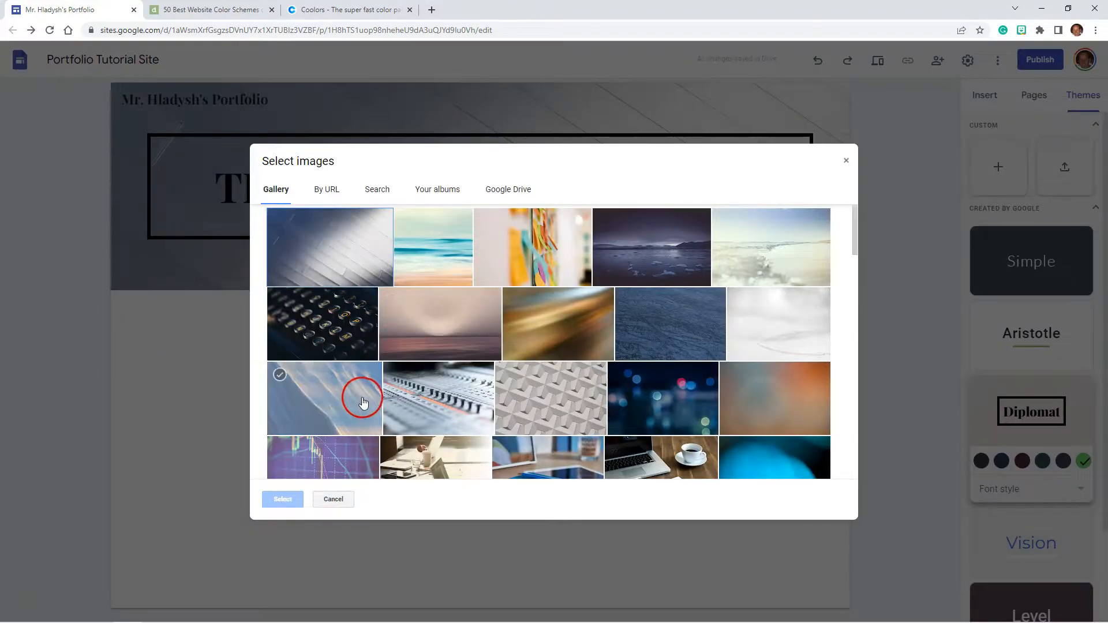
{"action": "left_click", "coordinate": [635, 246]}
{"action": "left_click", "coordinate": [283, 500]}
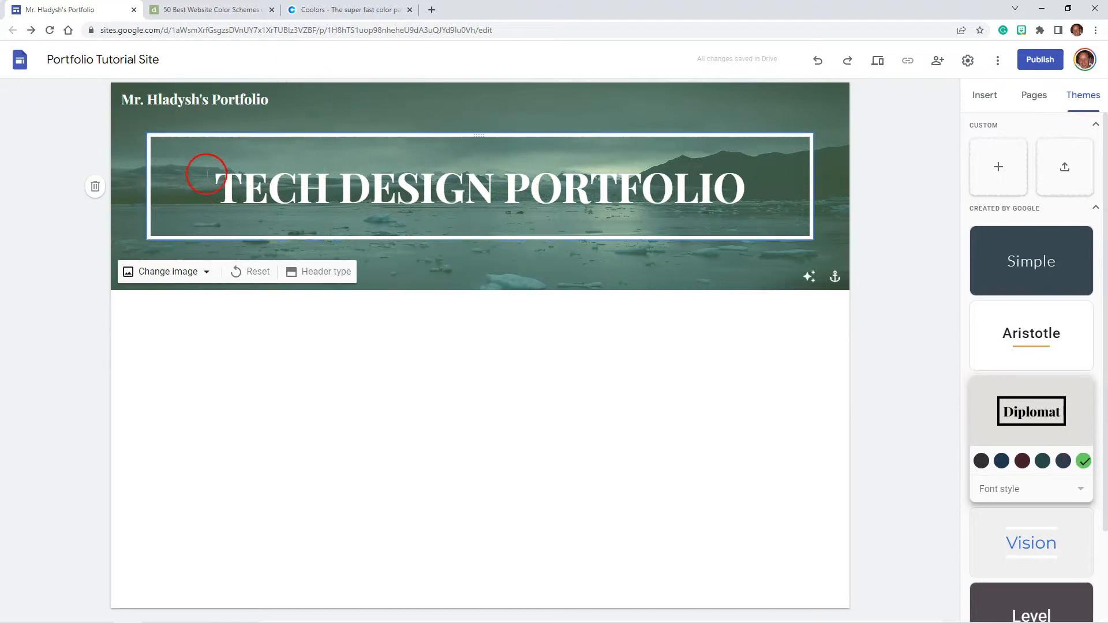
{"action": "left_click", "coordinate": [168, 272]}
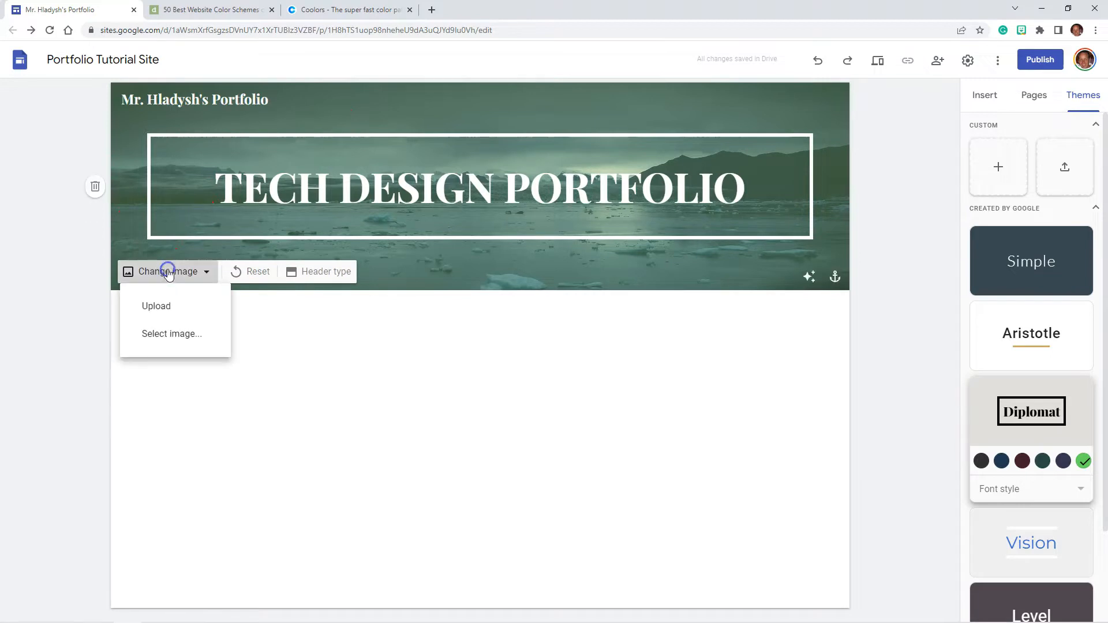
{"action": "left_click", "coordinate": [170, 335]}
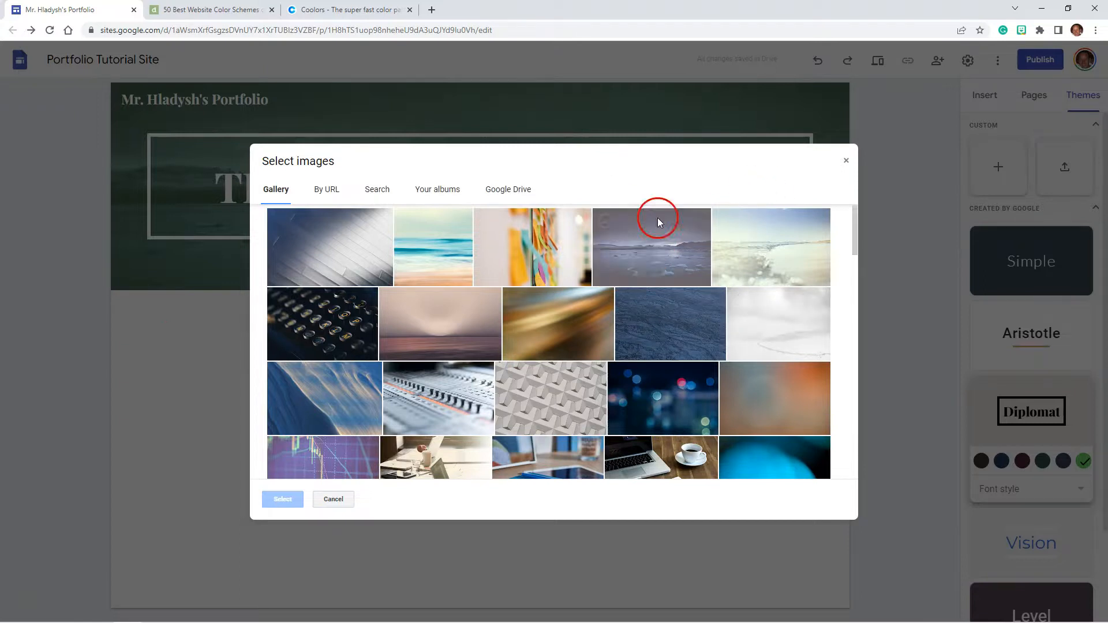
{"action": "left_click", "coordinate": [846, 161]}
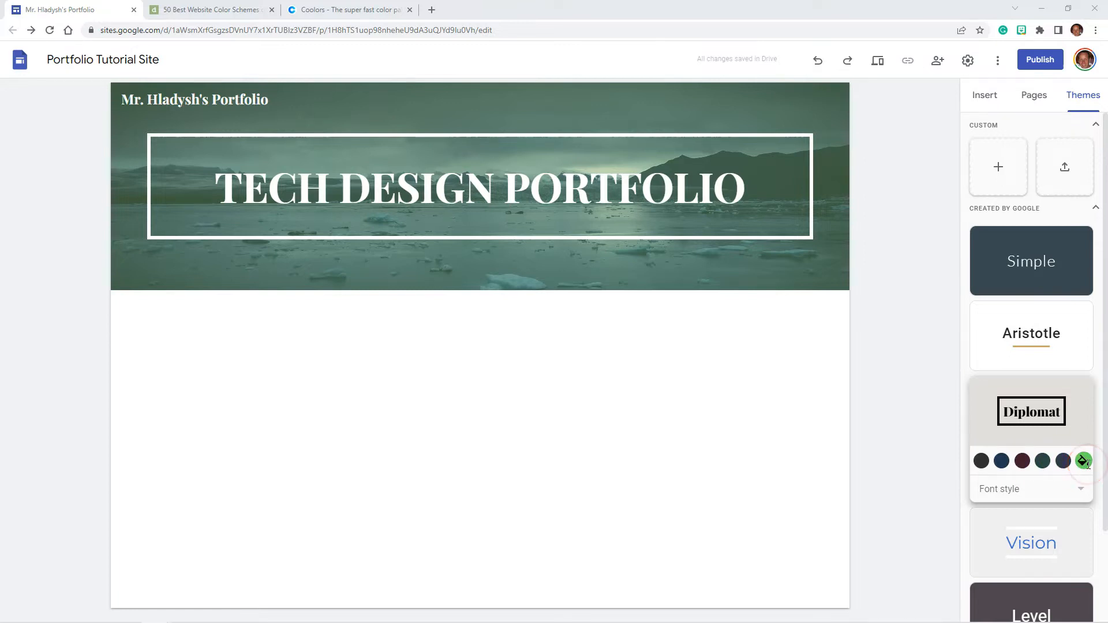
- Try other preset colours for the Diplomat theme and set its colour to dark blue
{"action": "left_click", "coordinate": [1066, 466]}
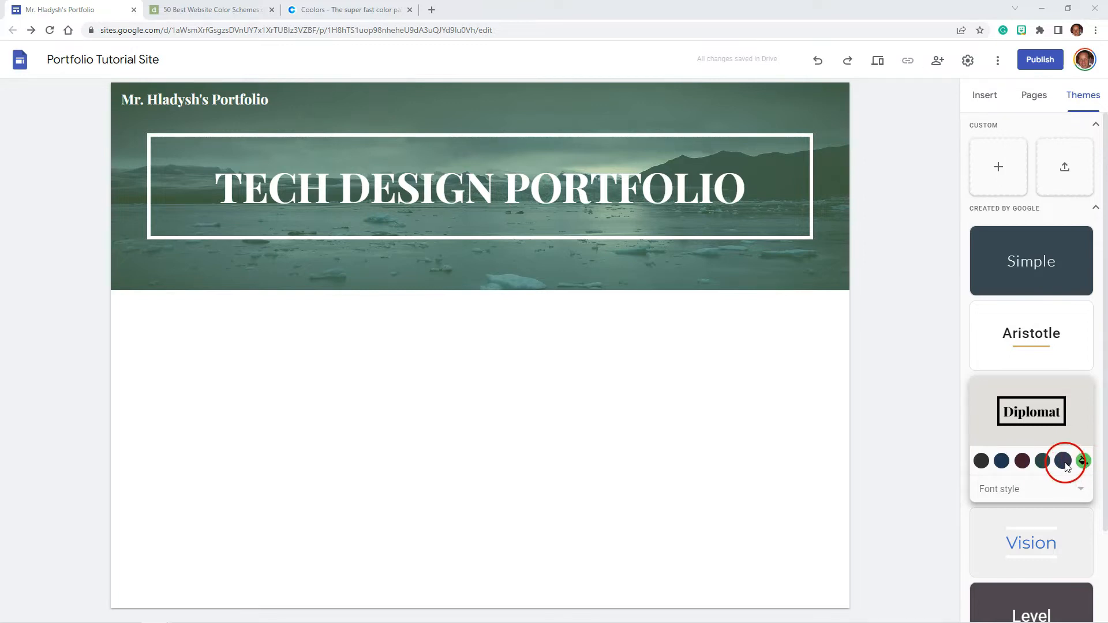
{"action": "left_click", "coordinate": [1046, 467]}
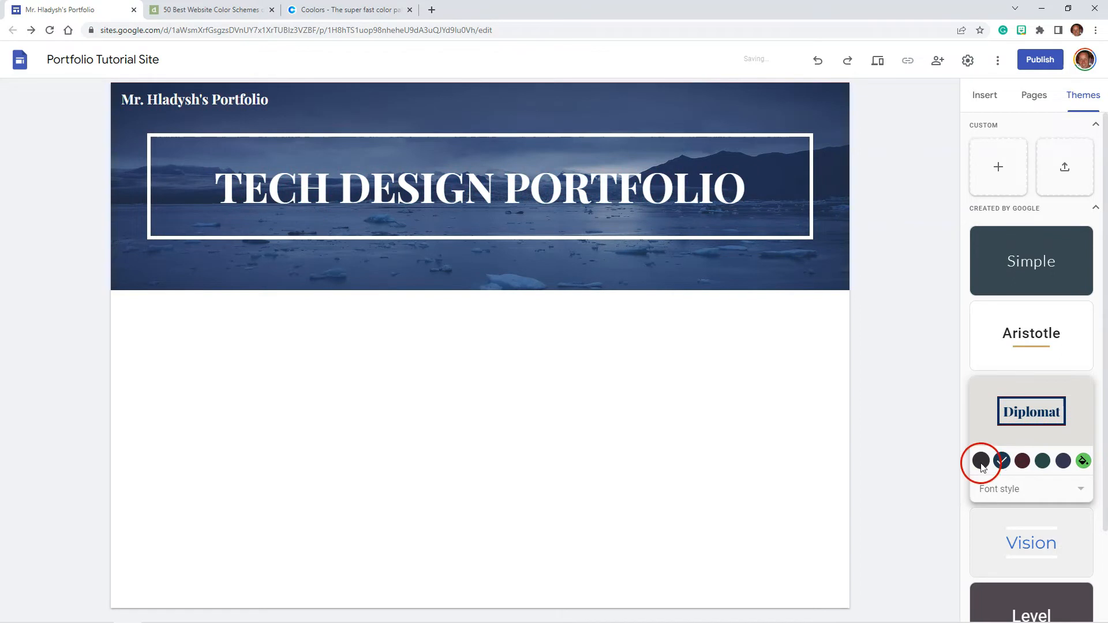
{"action": "left_click", "coordinate": [1004, 465]}
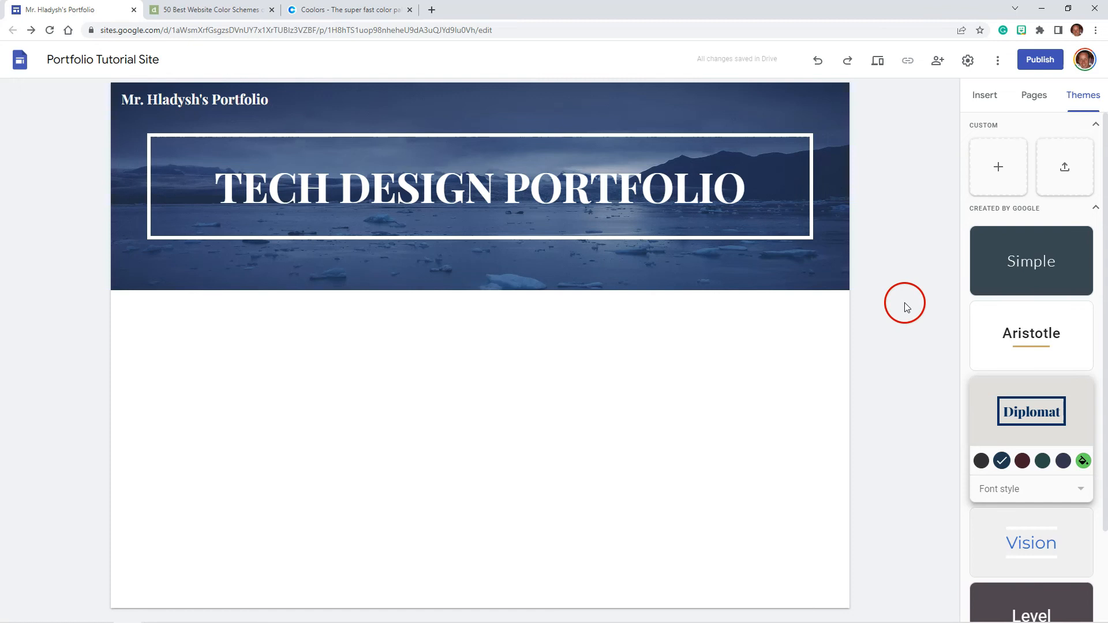
- Show the elements and content blocks that can be inserted on the page
{"action": "left_click", "coordinate": [985, 99]}
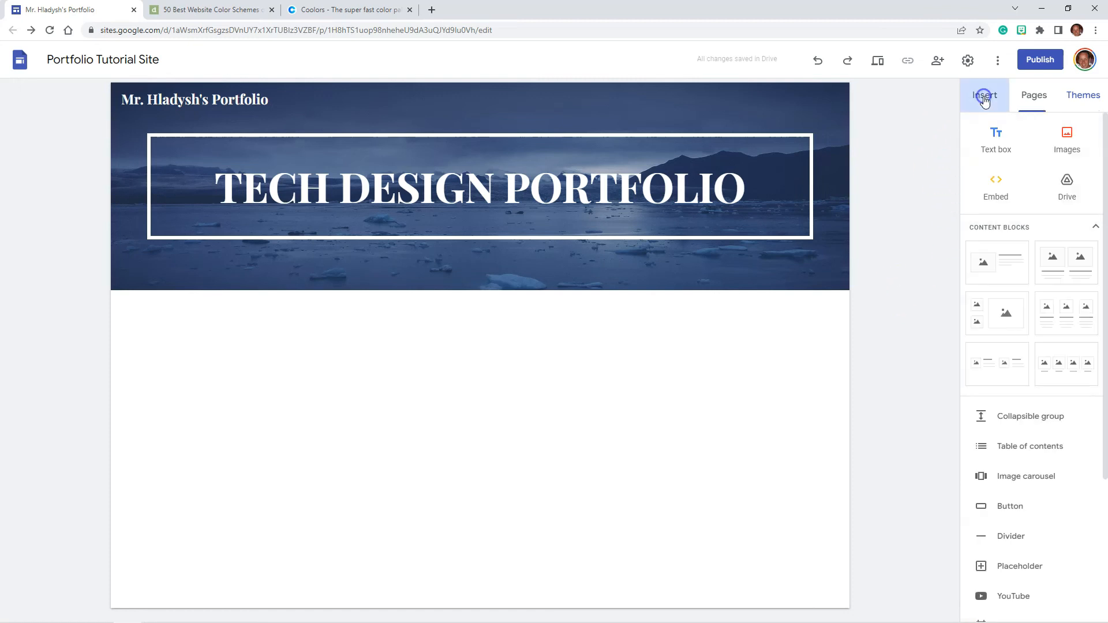